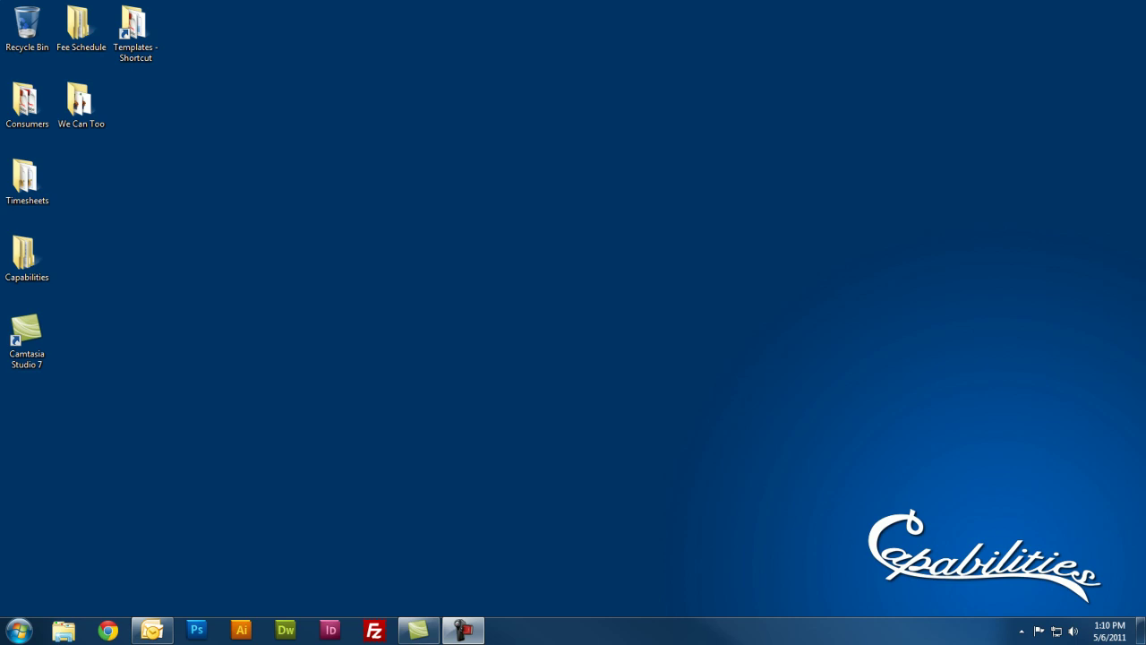
# Search the Start menu for 'internet expl' and launch Internet Explorer.
pyautogui.click(19, 631)
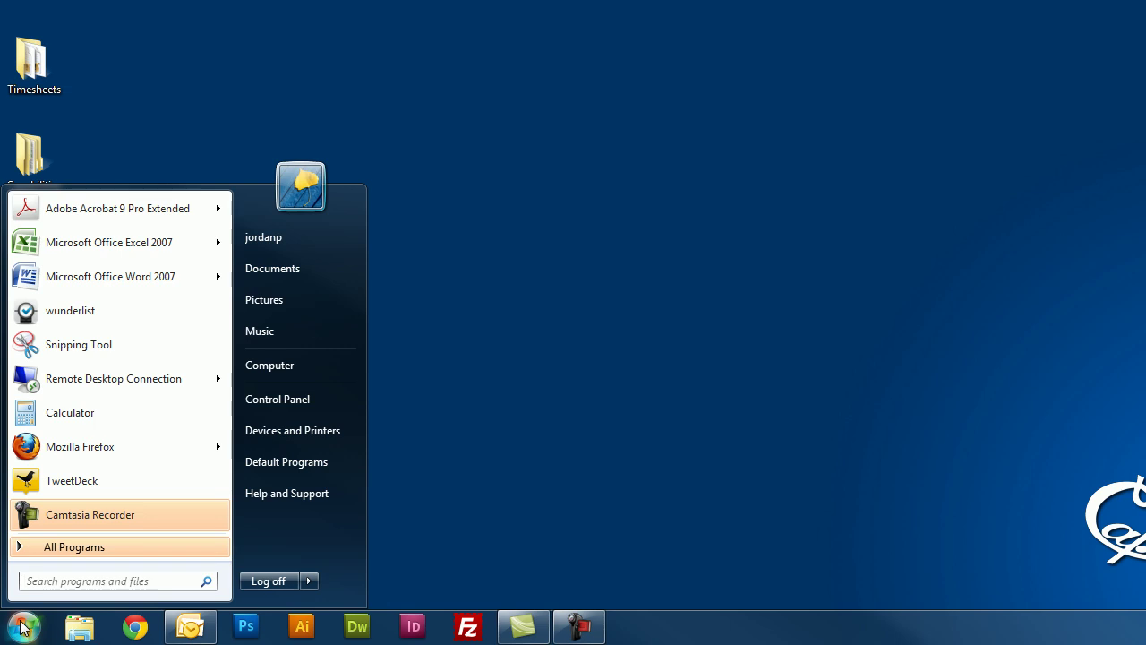
pyautogui.write('internet expl')
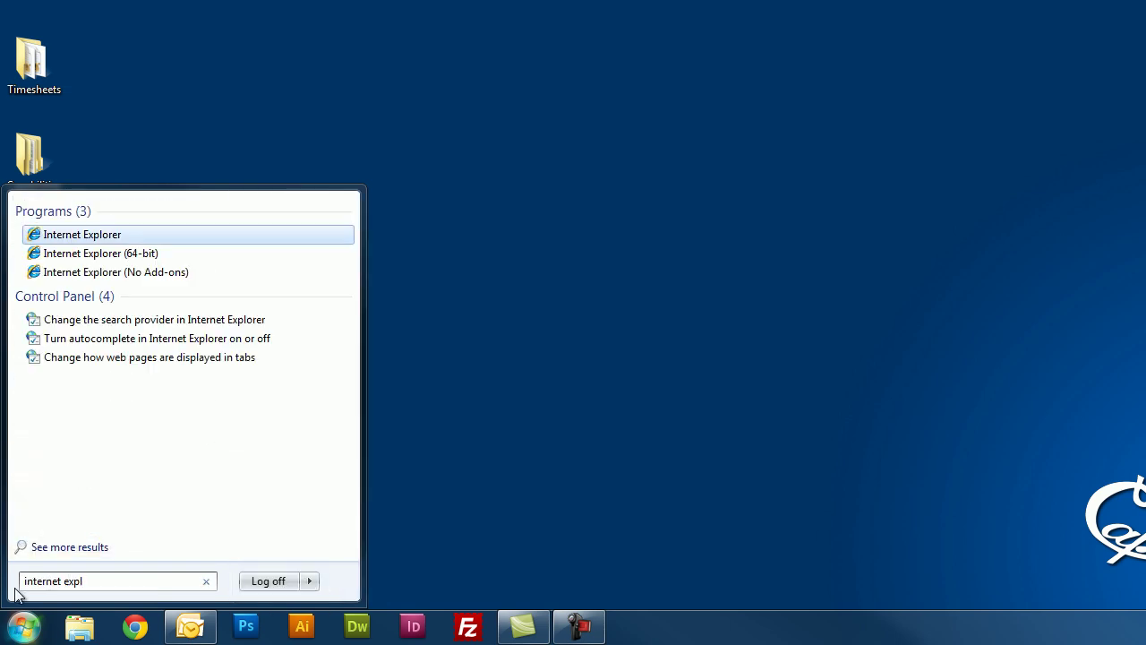
pyautogui.click(114, 238)
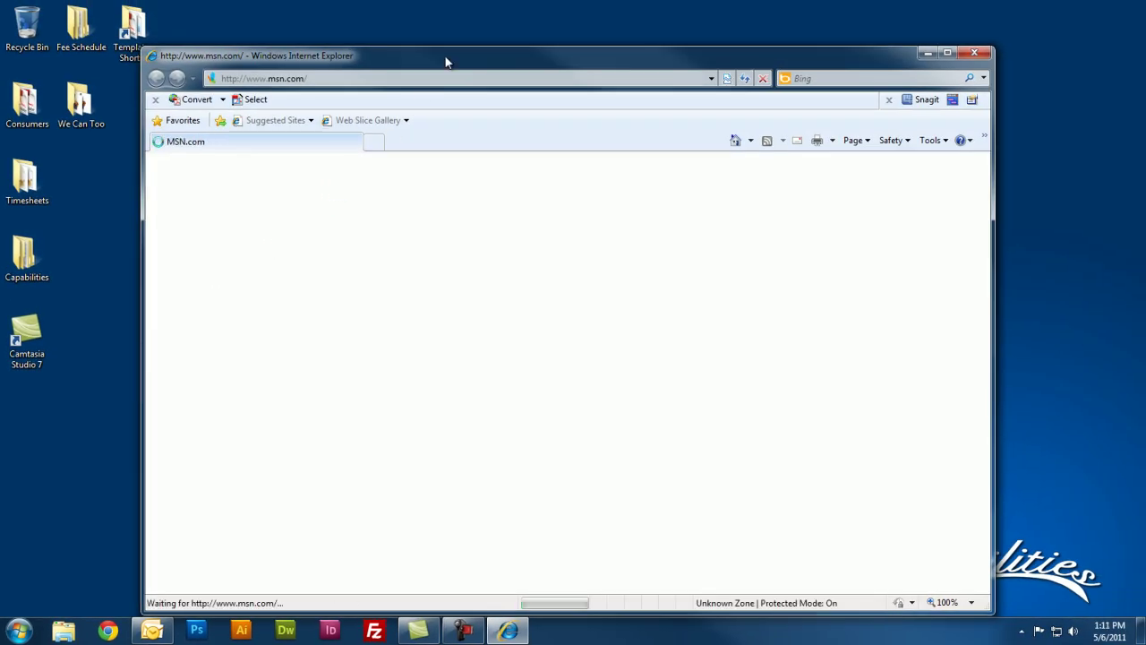
pyautogui.doubleClick(445, 59)
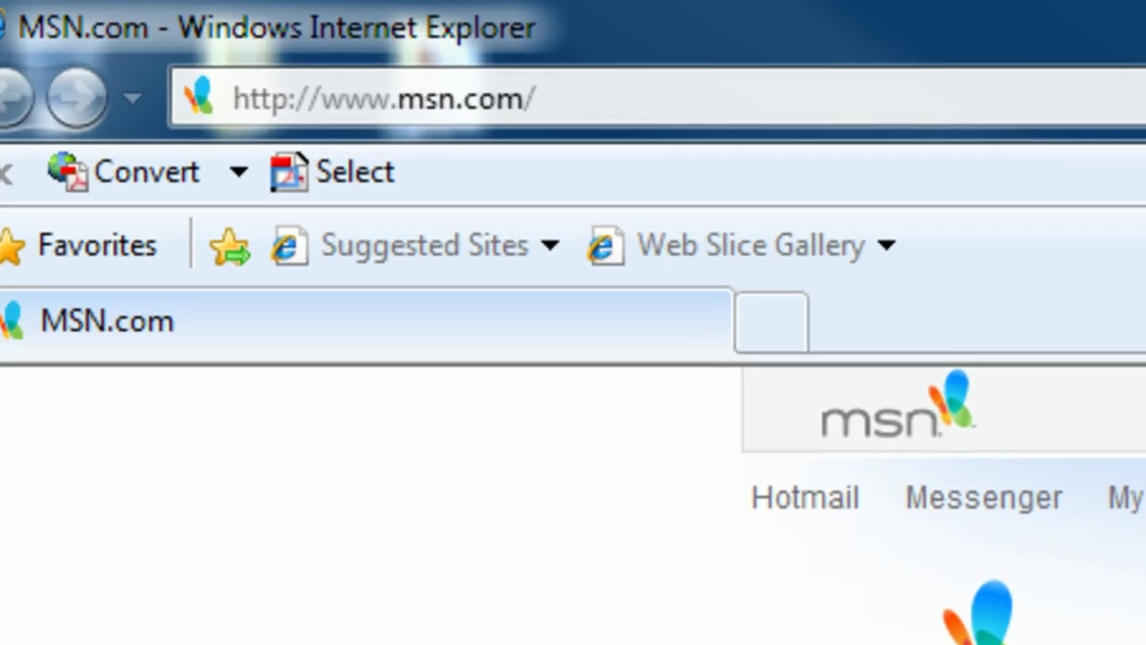
pyautogui.click(781, 97)
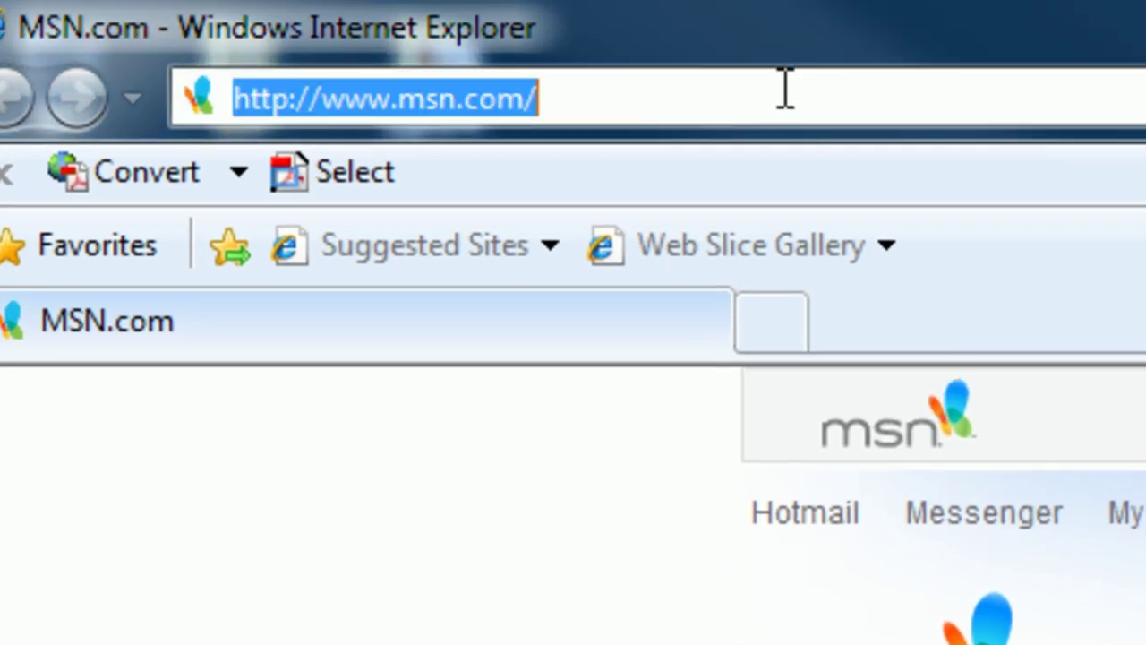
pyautogui.write('www.gmail.')
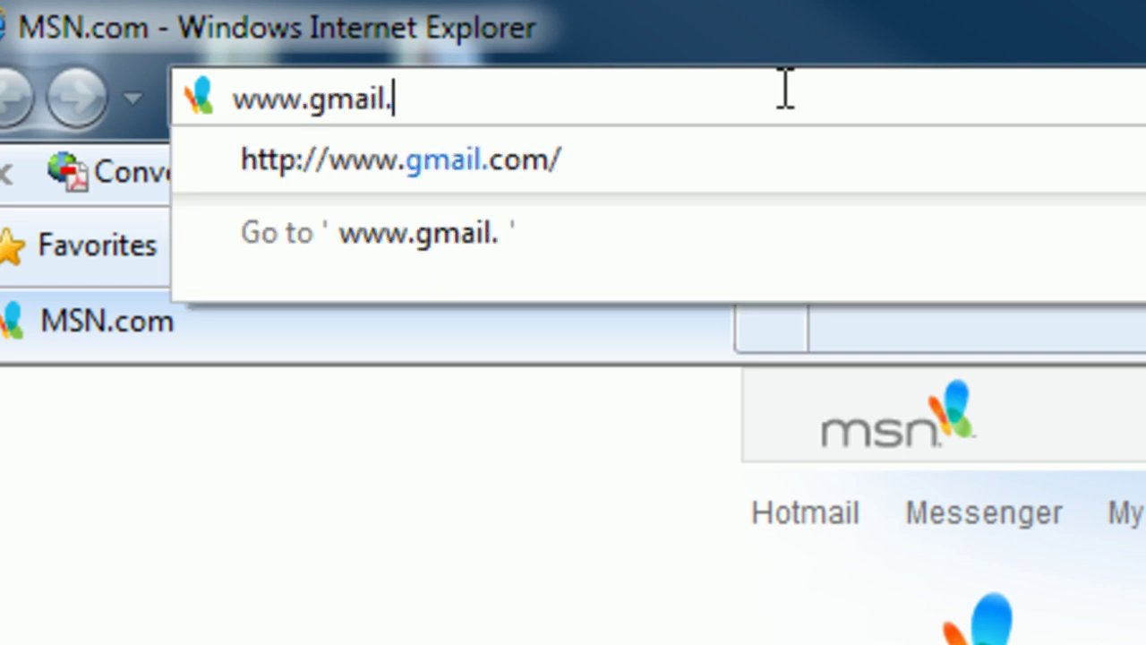
pyautogui.write('com')
pyautogui.press('Return')
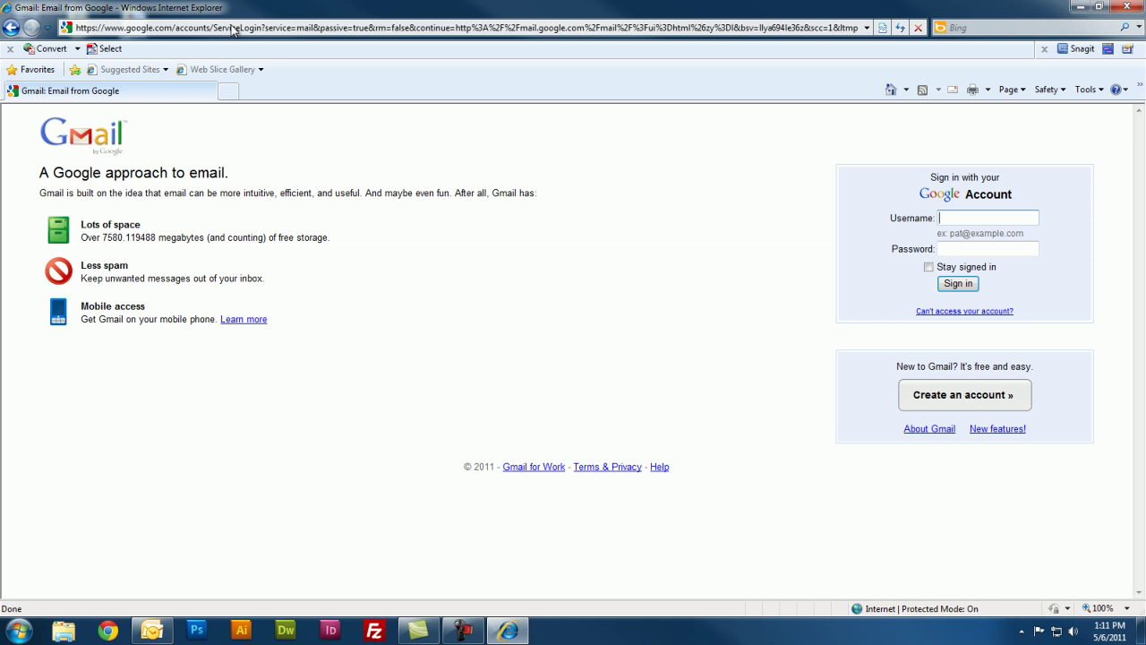
pyautogui.click(965, 409)
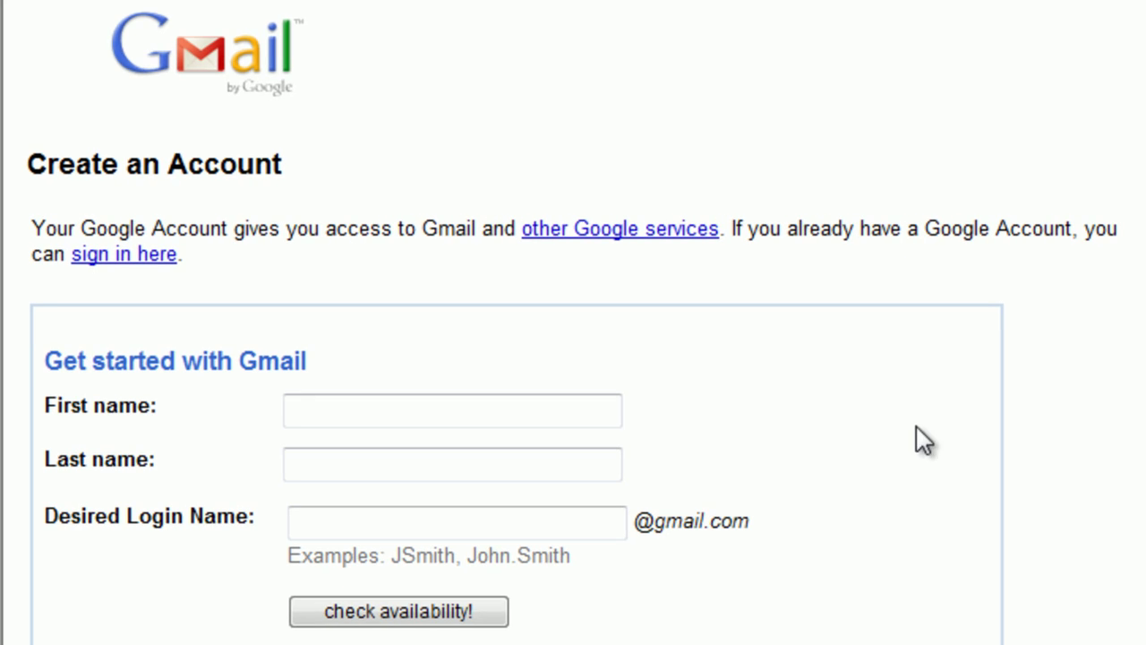
# Enter the user's first name and last name in the sign-up form's name fields.
pyautogui.click(379, 415)
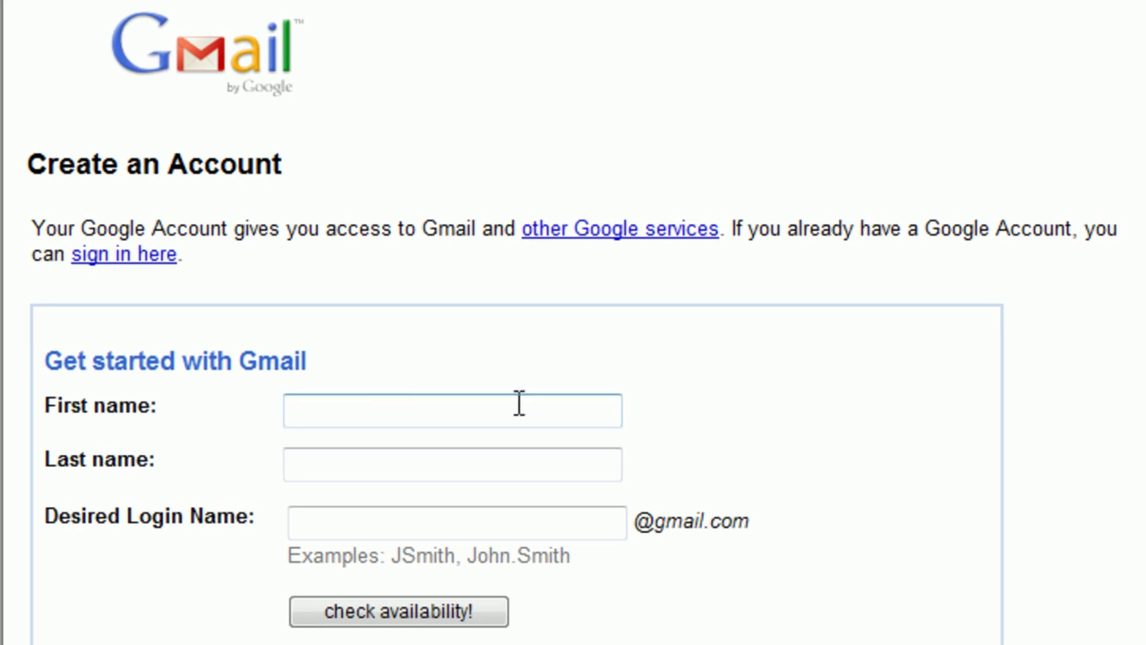
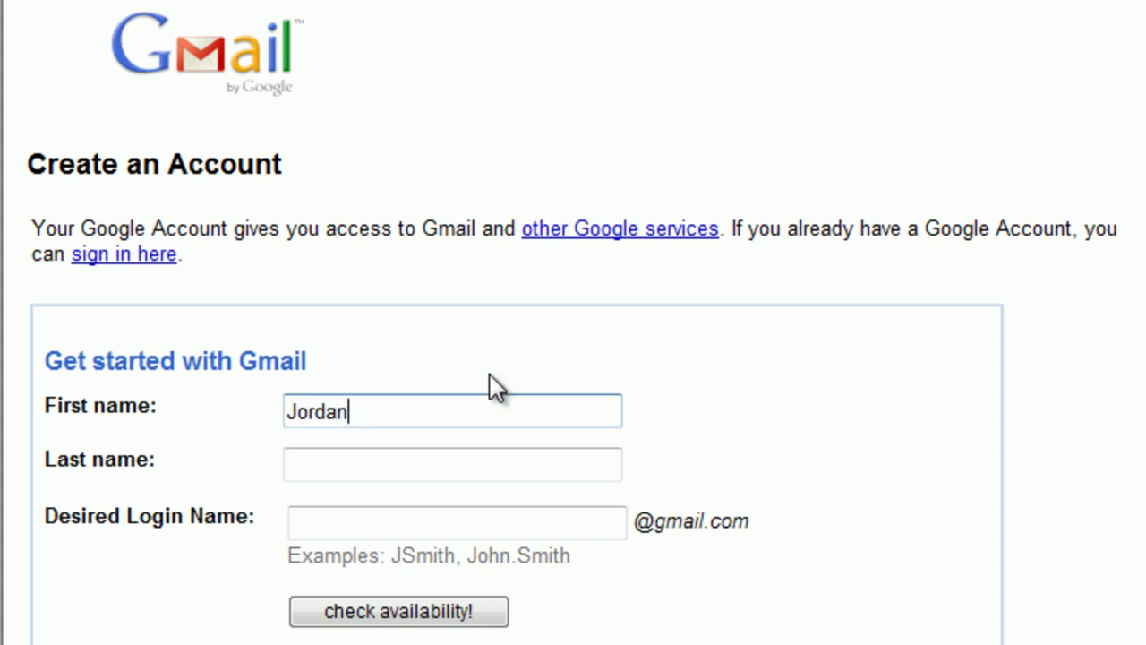
pyautogui.click(365, 468)
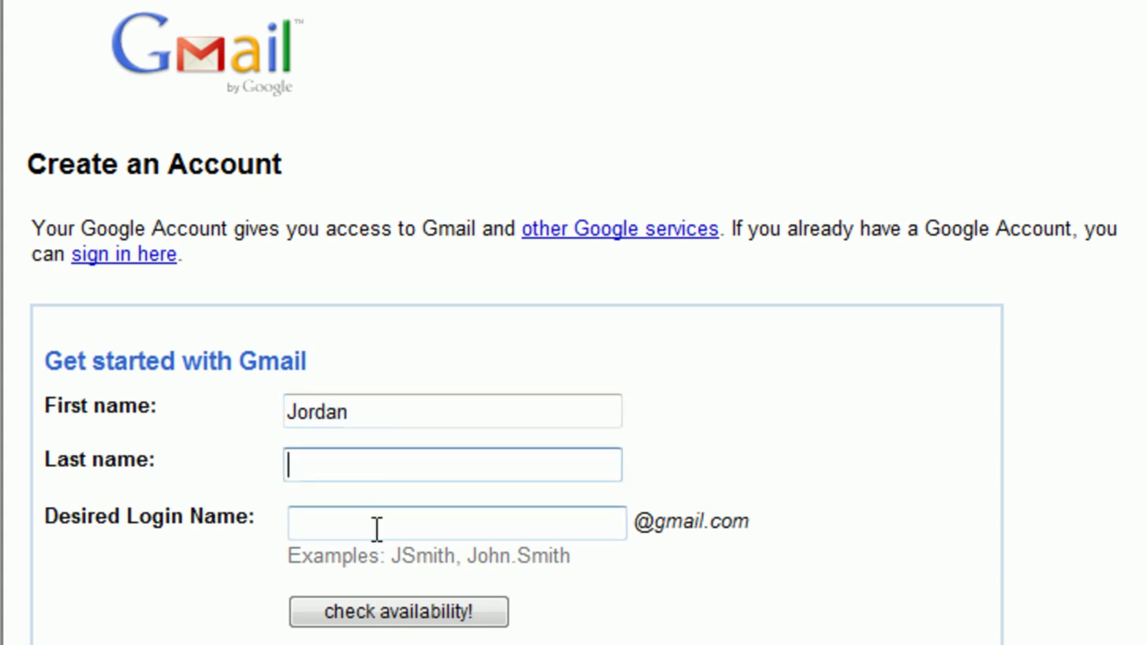
pyautogui.click(378, 531)
pyautogui.click(400, 466)
pyautogui.click(440, 409)
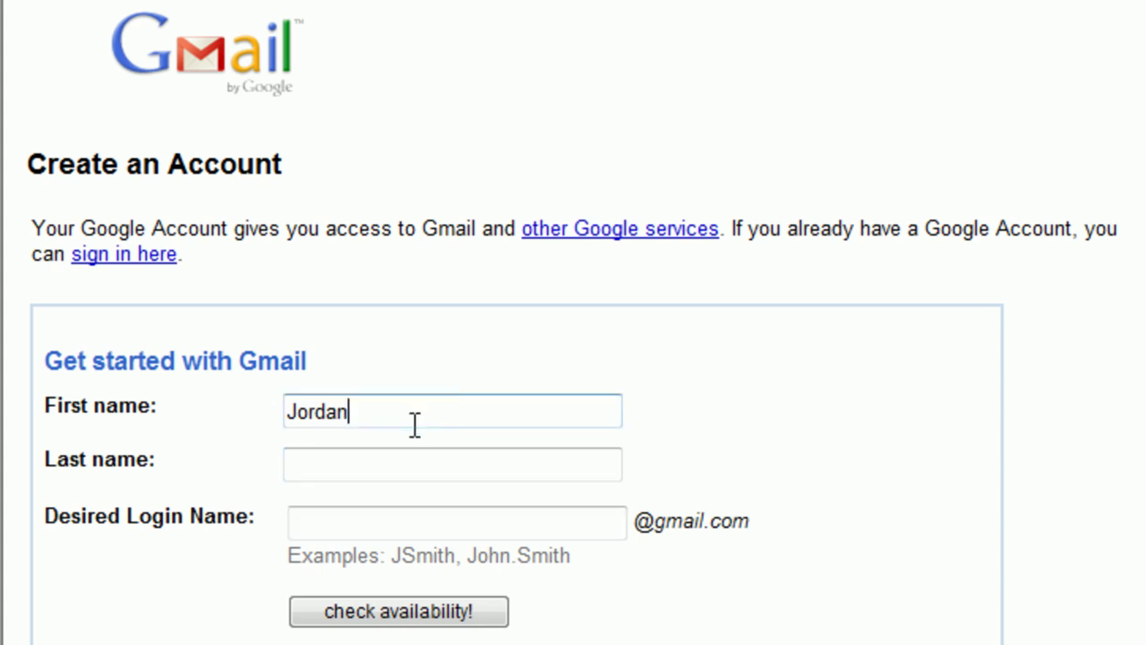
pyautogui.press('Tab')
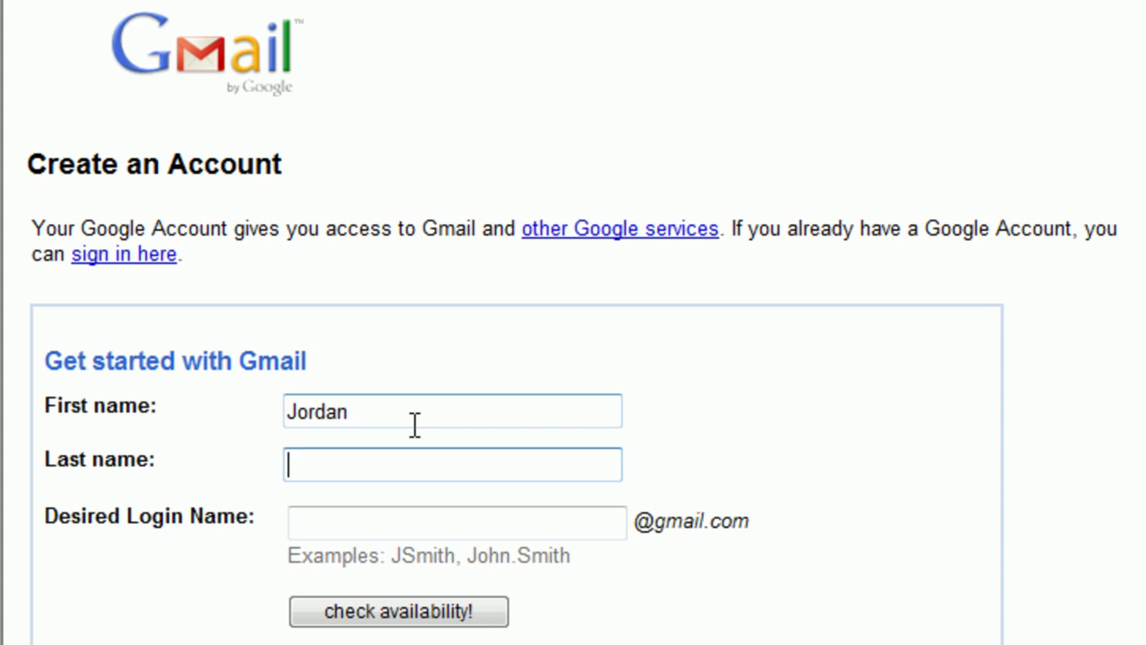
pyautogui.press('Tab')
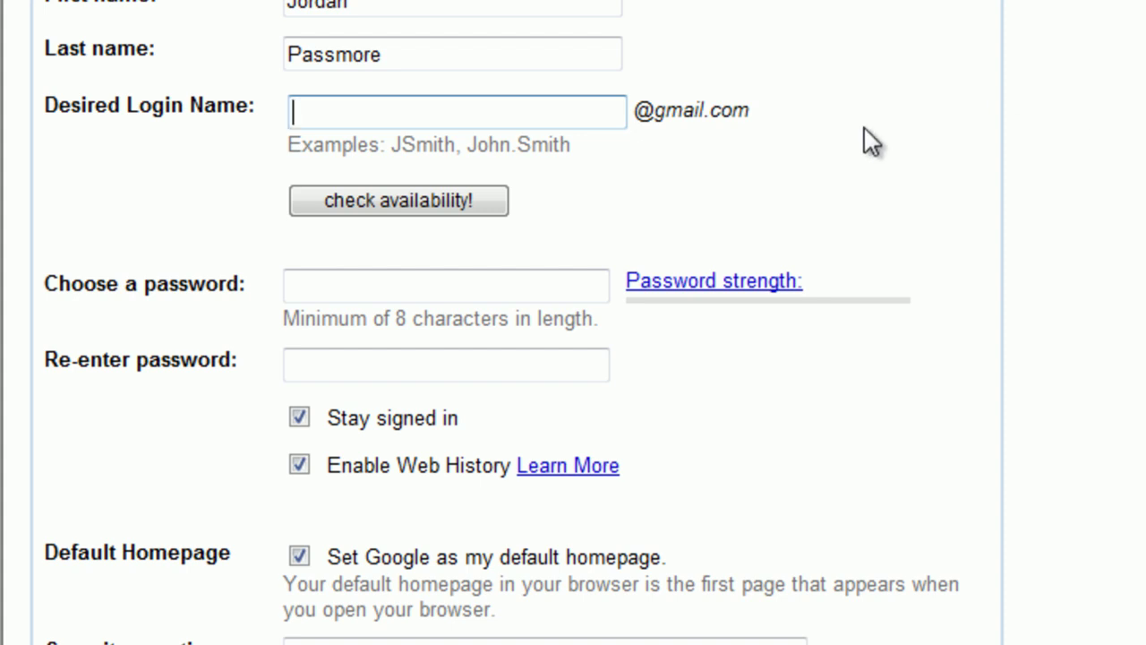
# Enter a desired login name built from the user's name and check its availability.
pyautogui.click(553, 110)
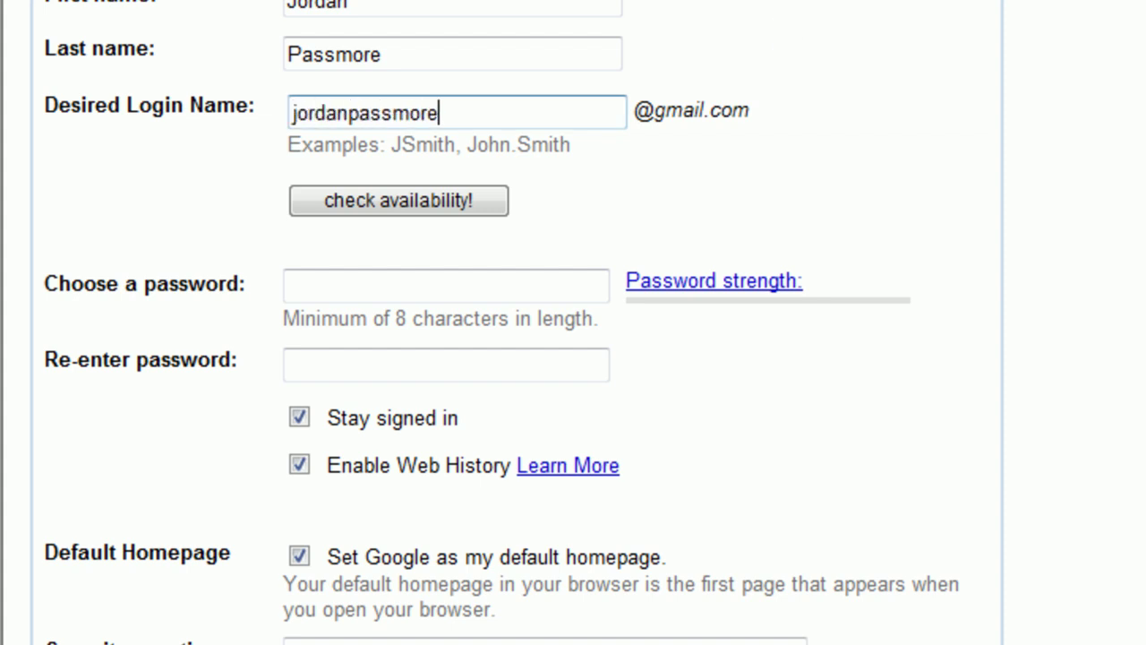
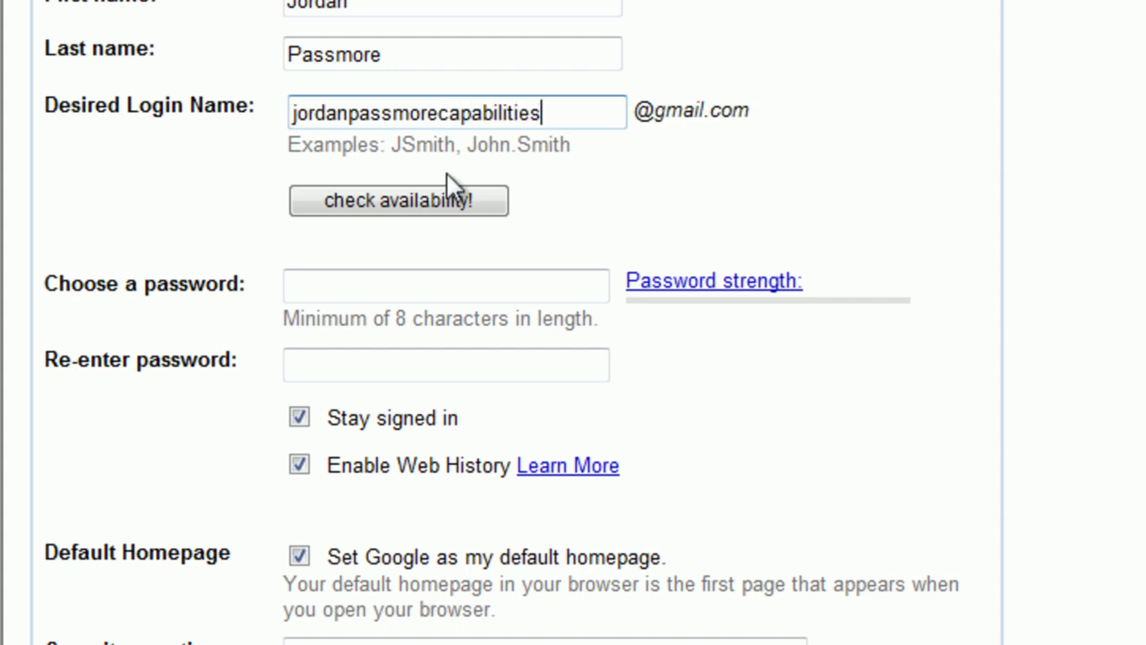
pyautogui.click(438, 195)
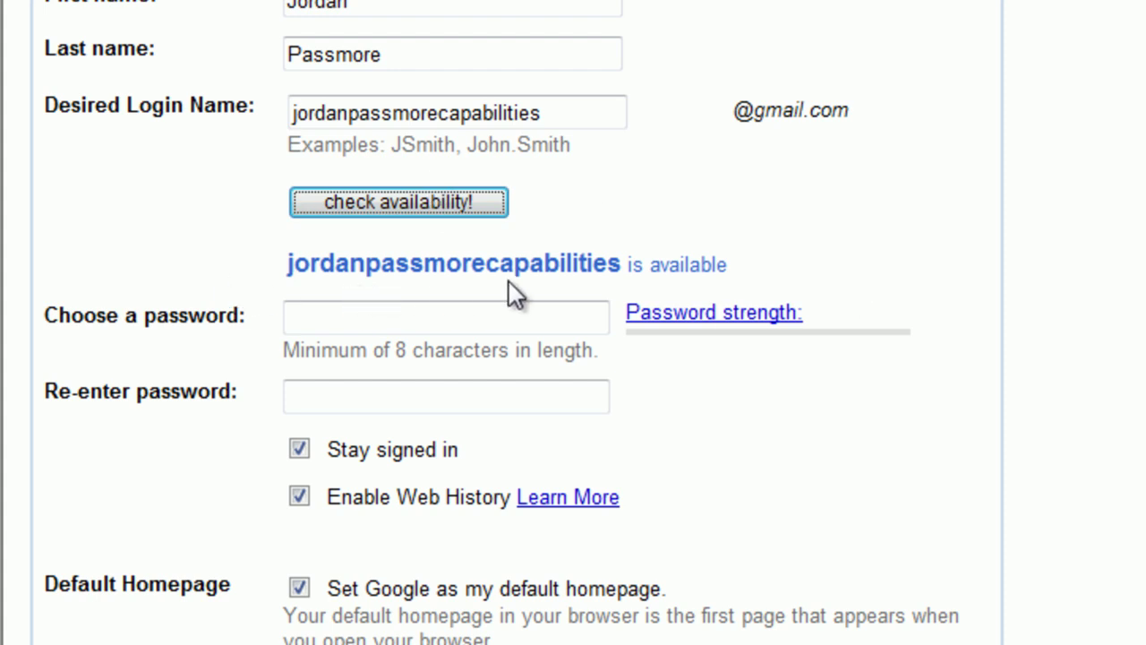
# Try an alternative login name, find it taken, then re-enter the first name as available.
pyautogui.moveTo(606, 112); pyautogui.dragTo(226, 98)
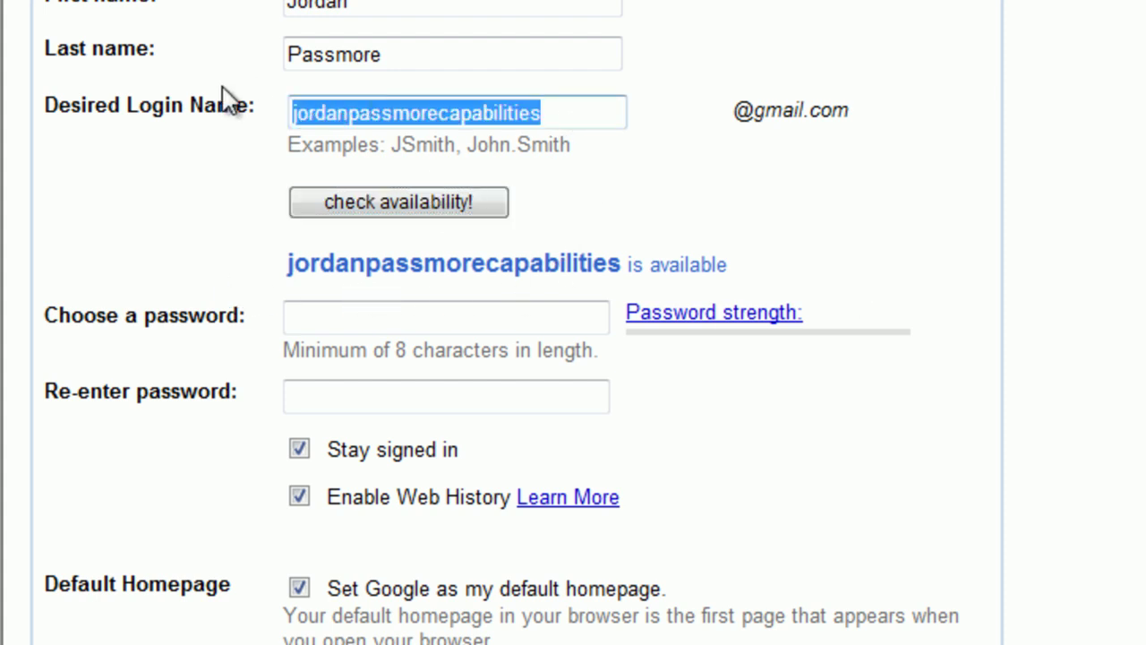
pyautogui.write('johnsmith')
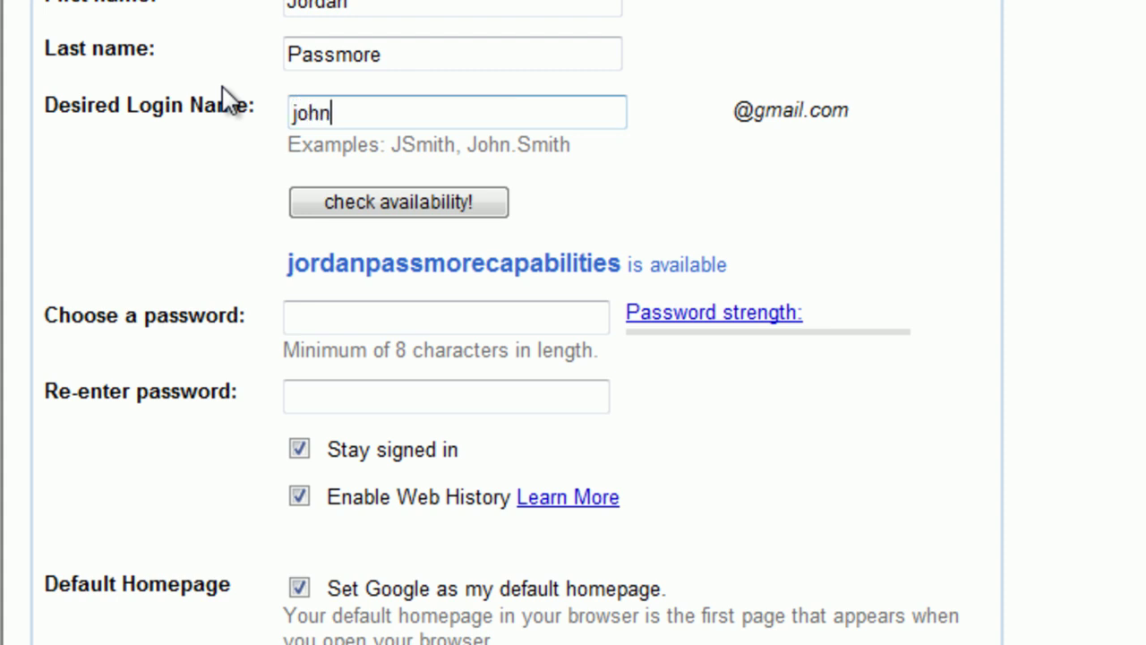
pyautogui.click(368, 193)
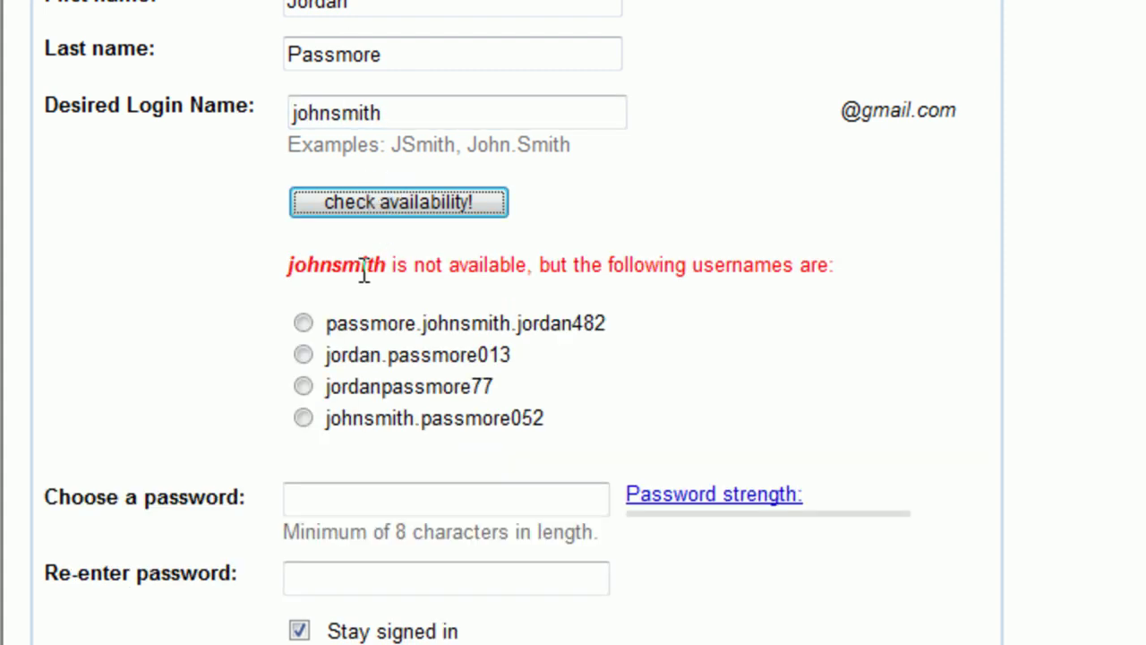
pyautogui.moveTo(288, 265); pyautogui.dragTo(821, 251)
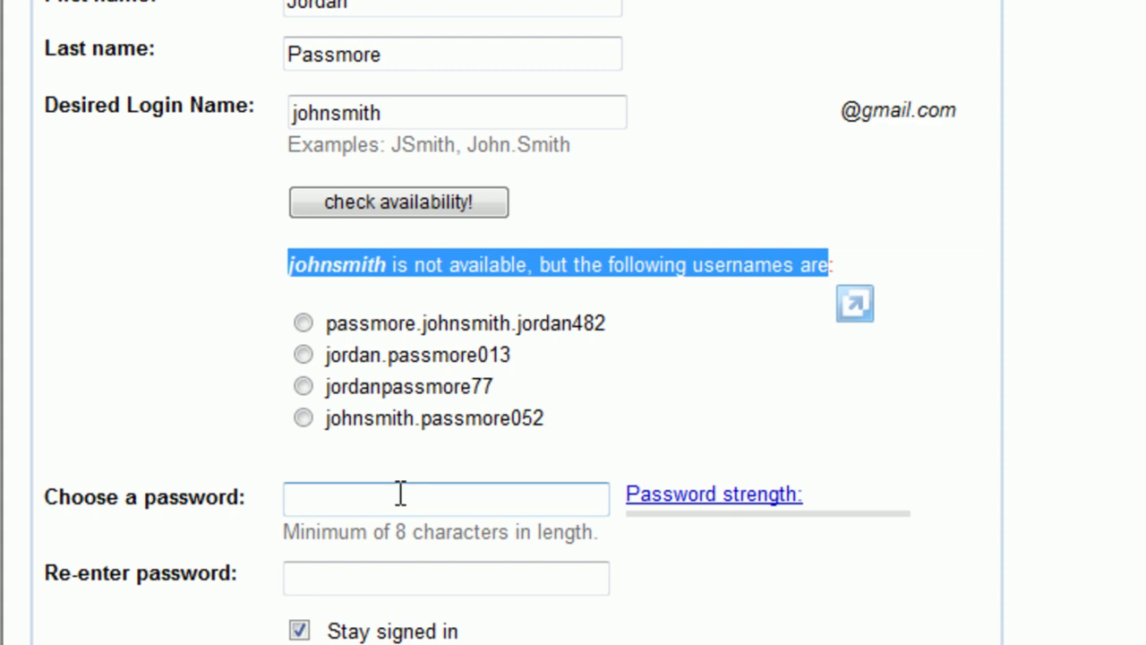
pyautogui.click(509, 121)
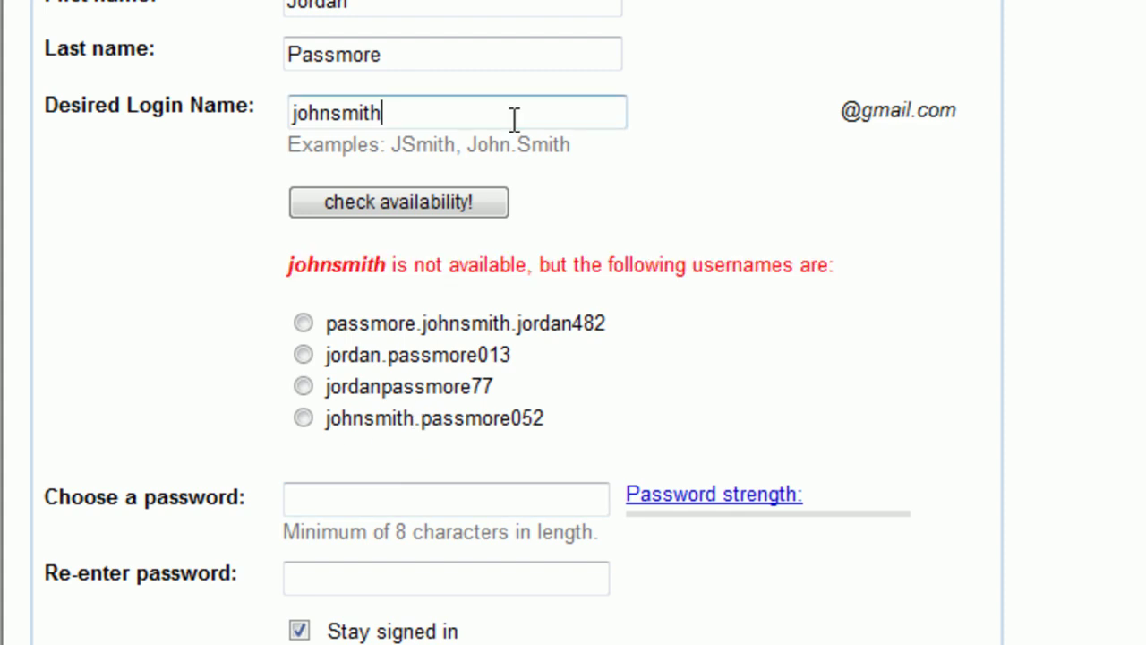
pyautogui.doubleClick(514, 118)
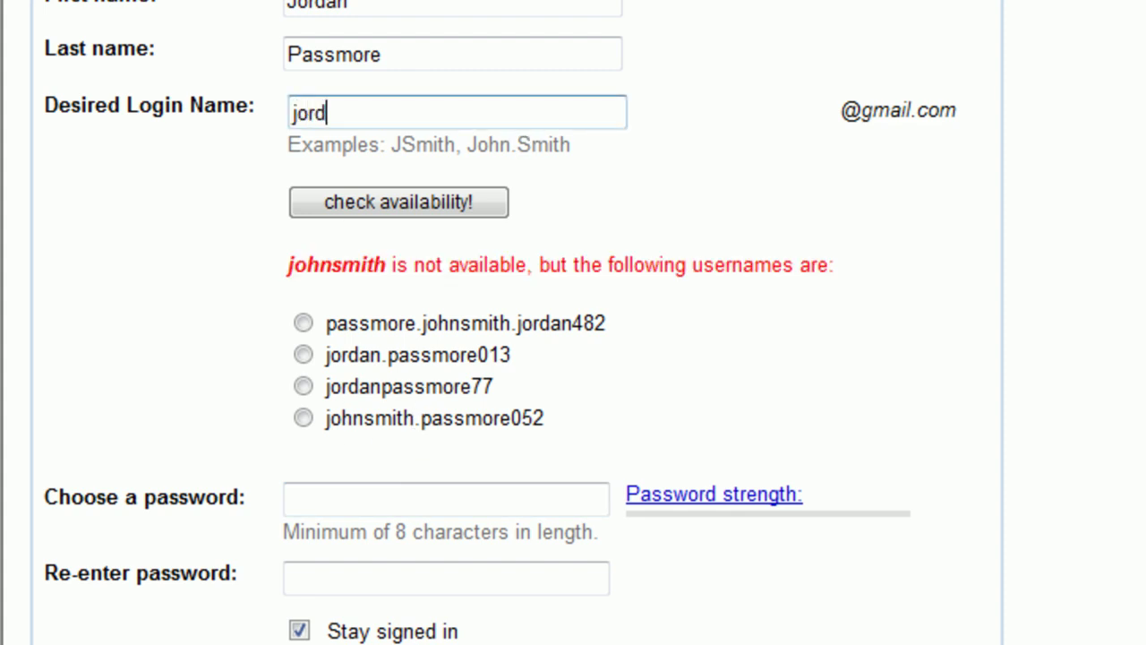
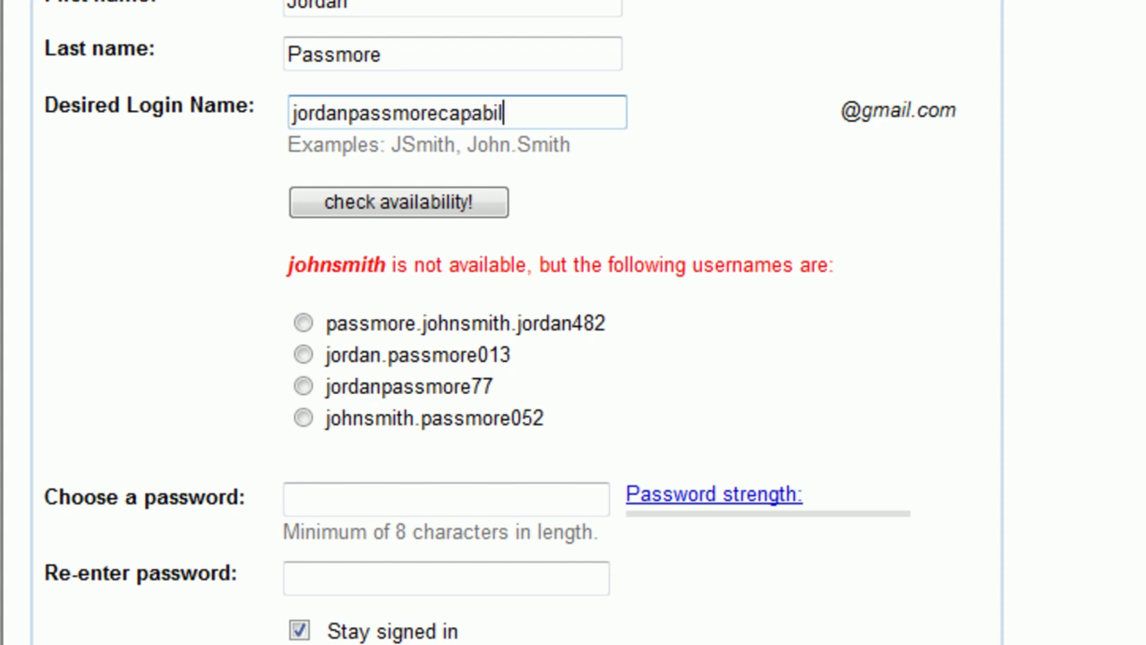
pyautogui.click(398, 202)
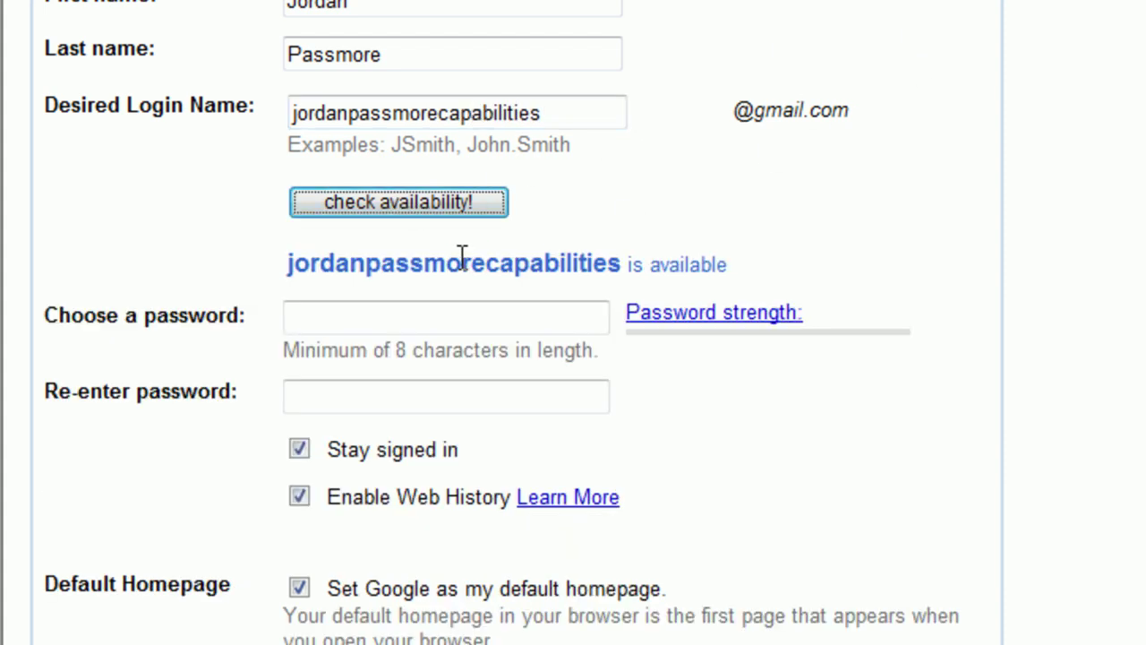
# Type a nine-character account password and enter it again in 'Re-enter password'.
pyautogui.click(533, 322)
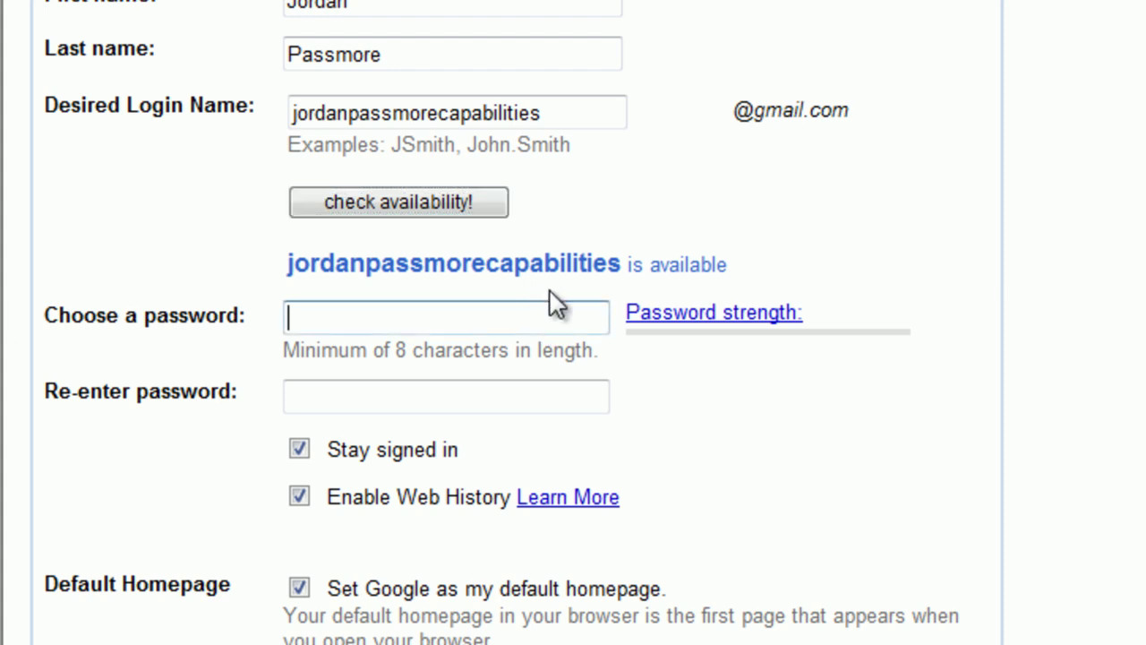
pyautogui.write('••••••••')
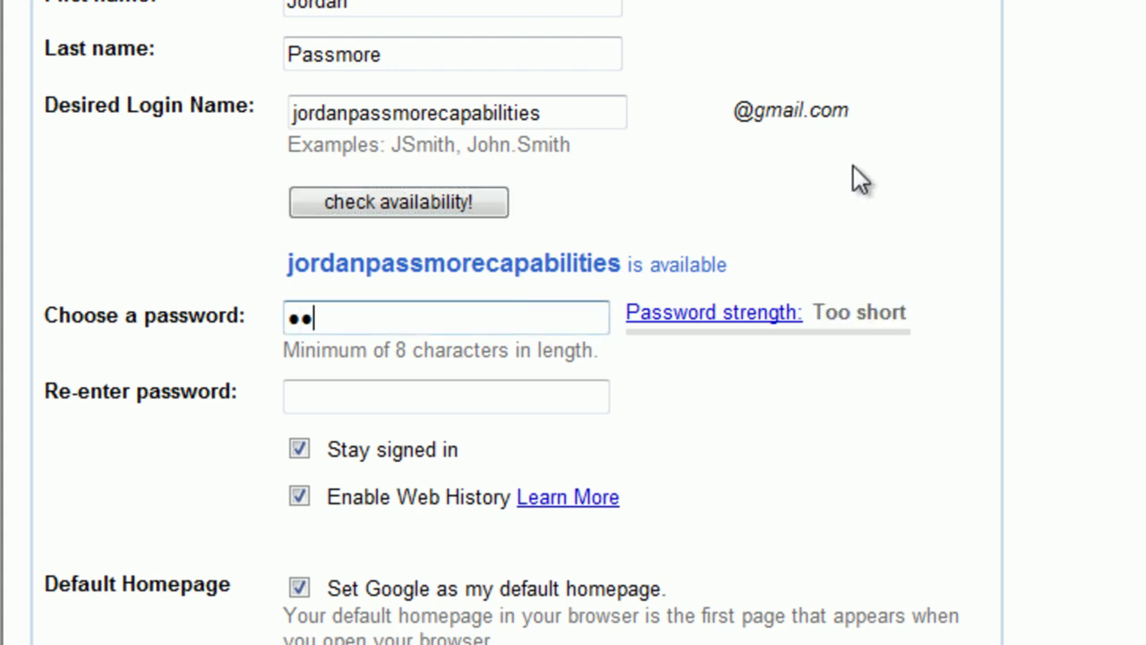
pyautogui.write('•')
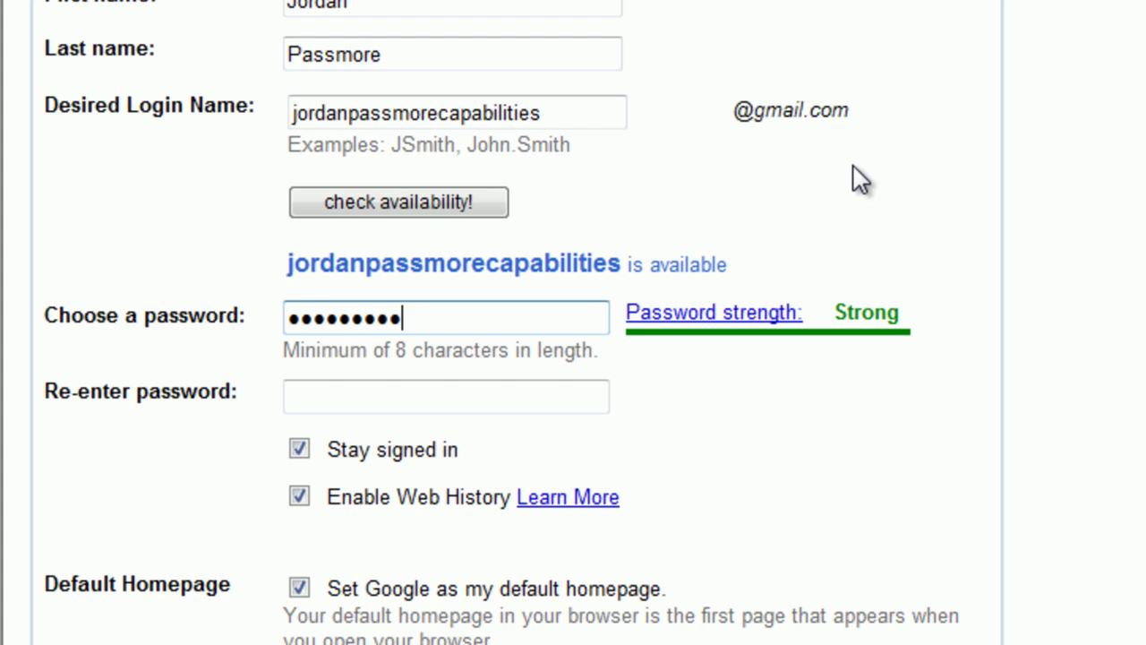
pyautogui.press('Tab')
pyautogui.write('•••••••••')
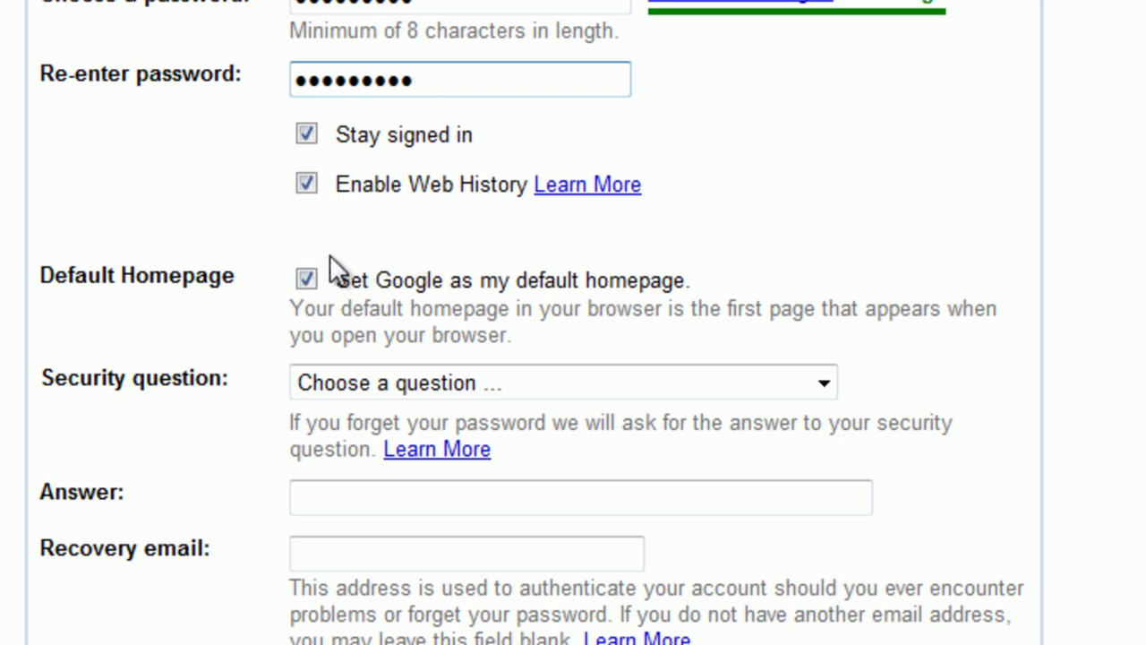
# Untick 'Set Google as my default homepage' and choose the childhood best friend security question.
pyautogui.click(302, 280)
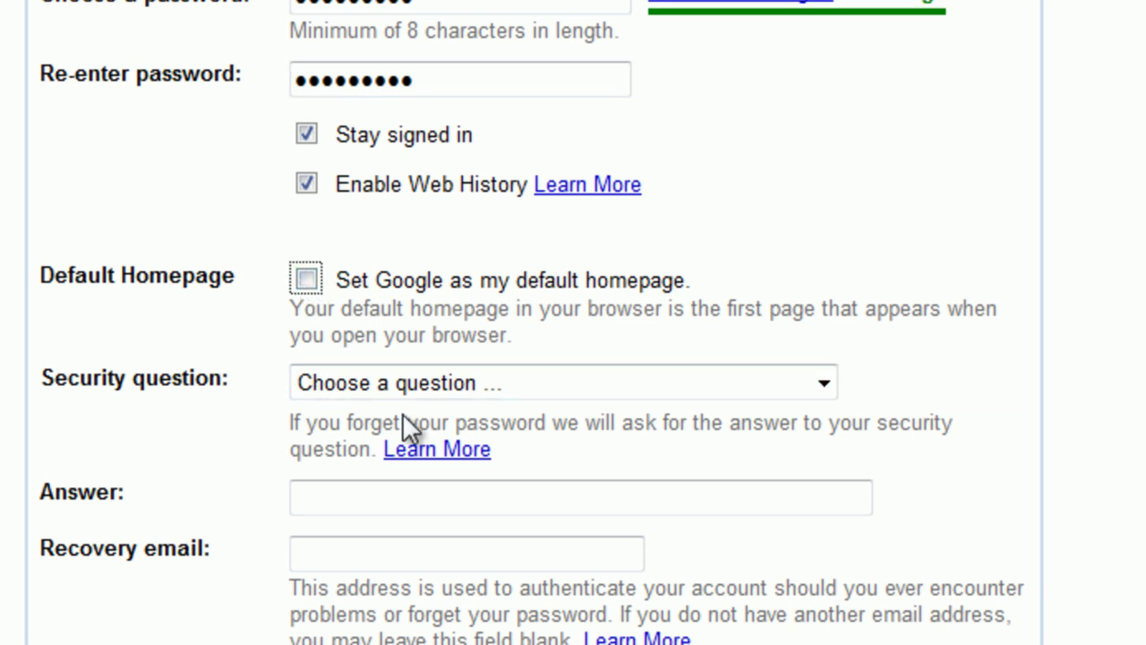
pyautogui.click(450, 383)
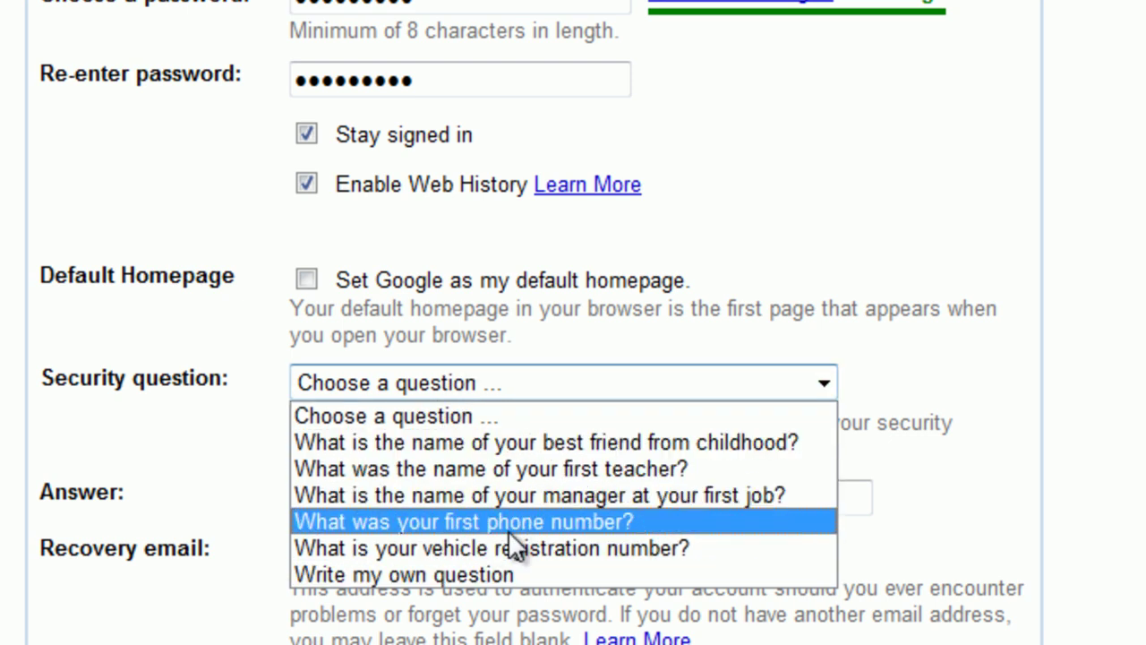
pyautogui.click(526, 446)
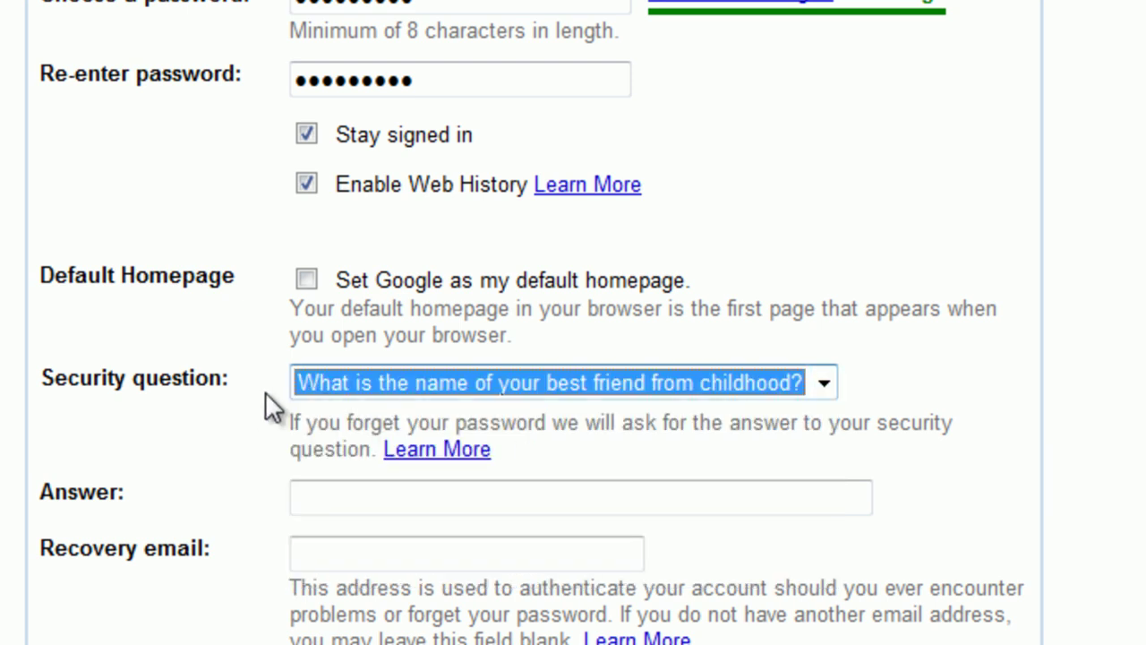
# Type the answer to the security question.
pyautogui.click(456, 496)
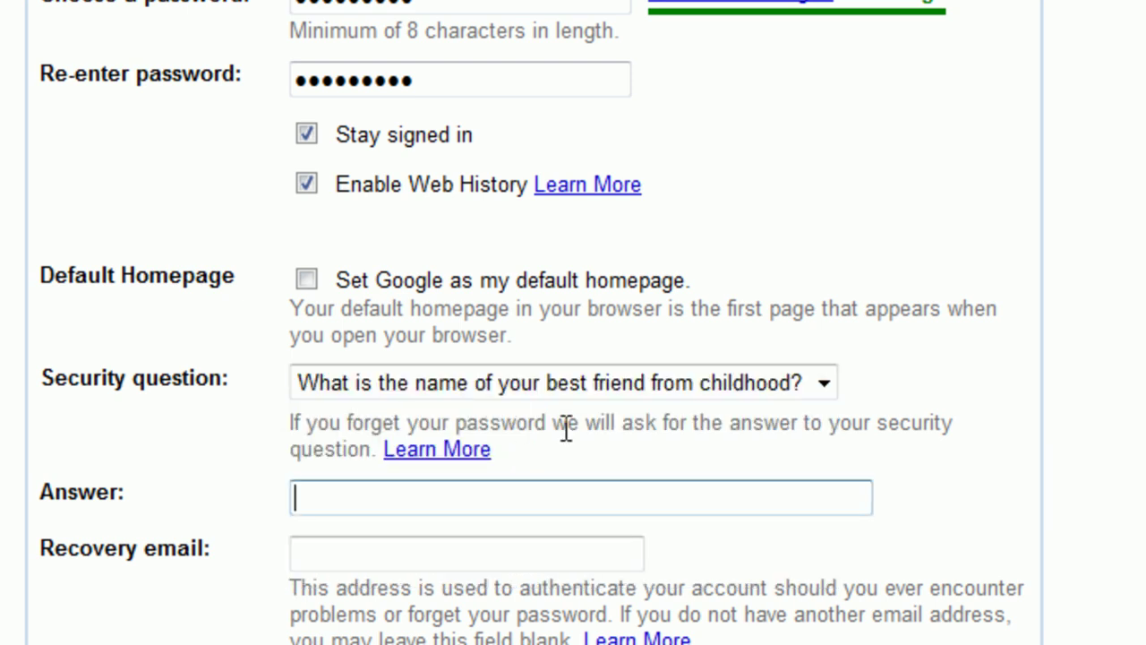
pyautogui.write('John')
pyautogui.click(536, 576)
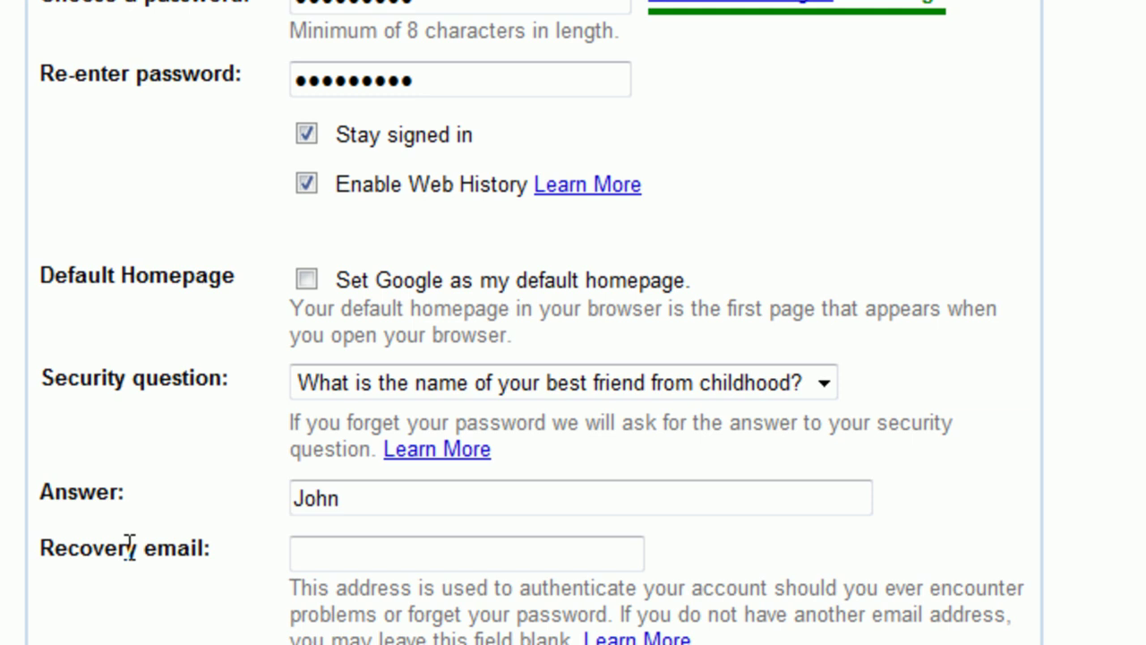
pyautogui.click(330, 548)
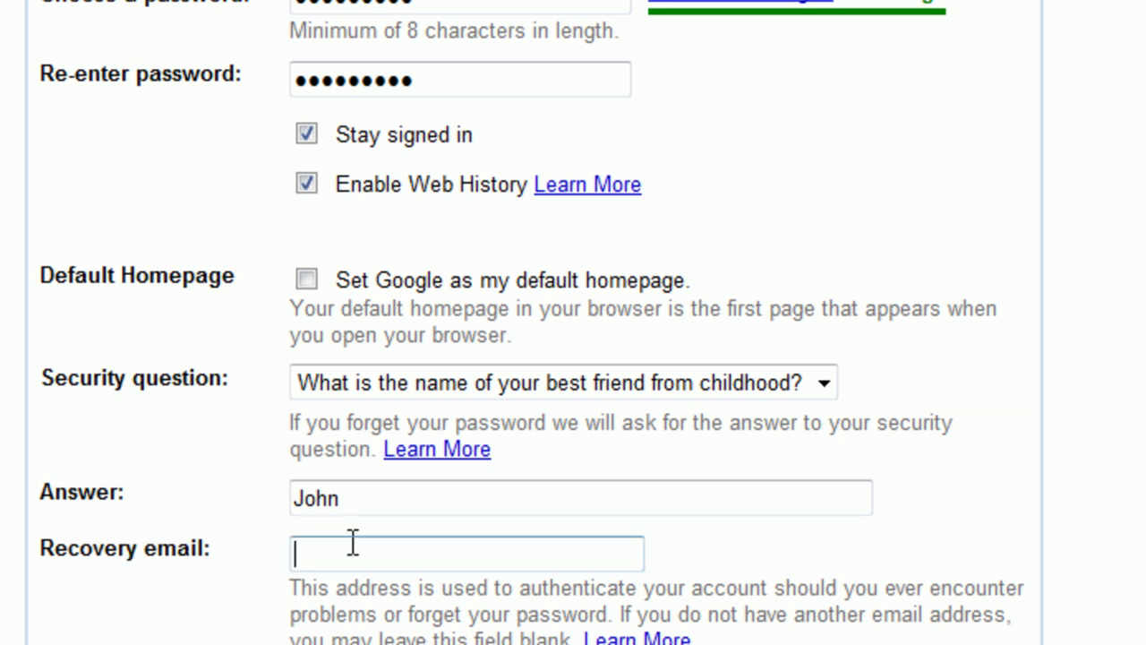
pyautogui.scroll(-4, 390, 540)
pyautogui.click(426, 401)
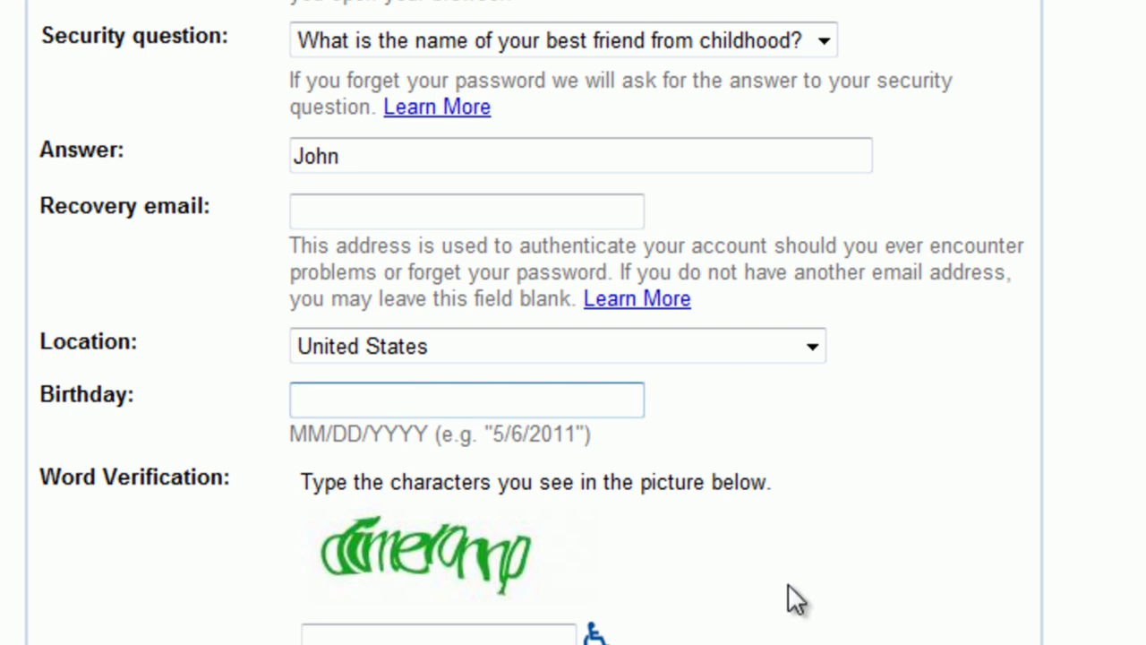
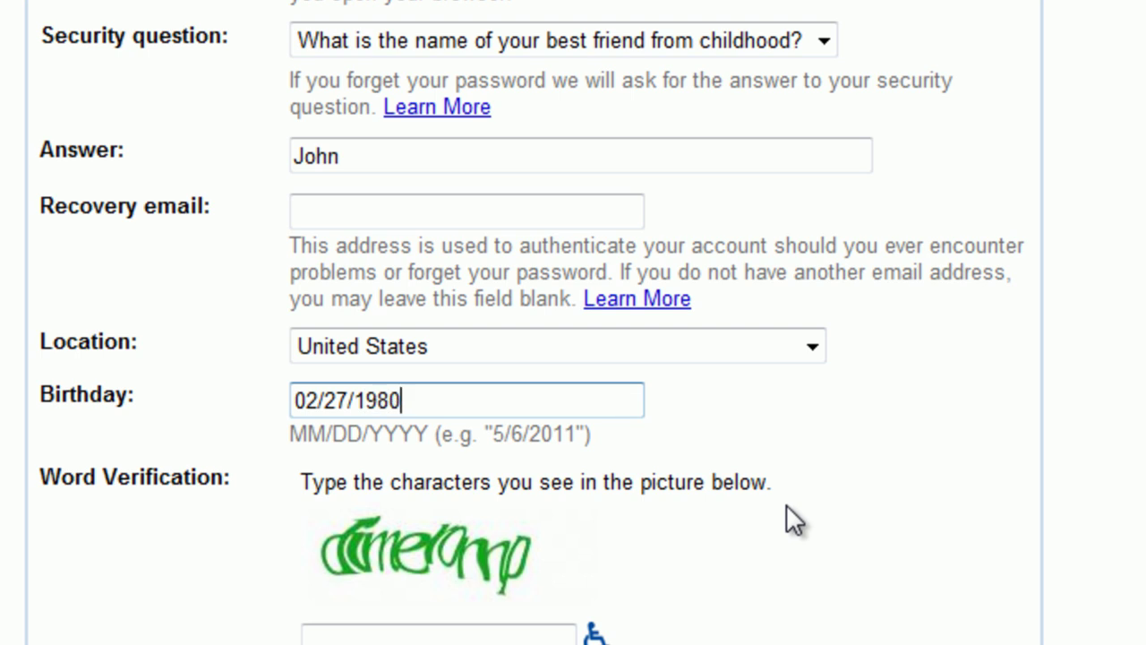
# Enter the birthday in MM/DD/YYYY format and type the word-verification characters from the image.
pyautogui.click(489, 633)
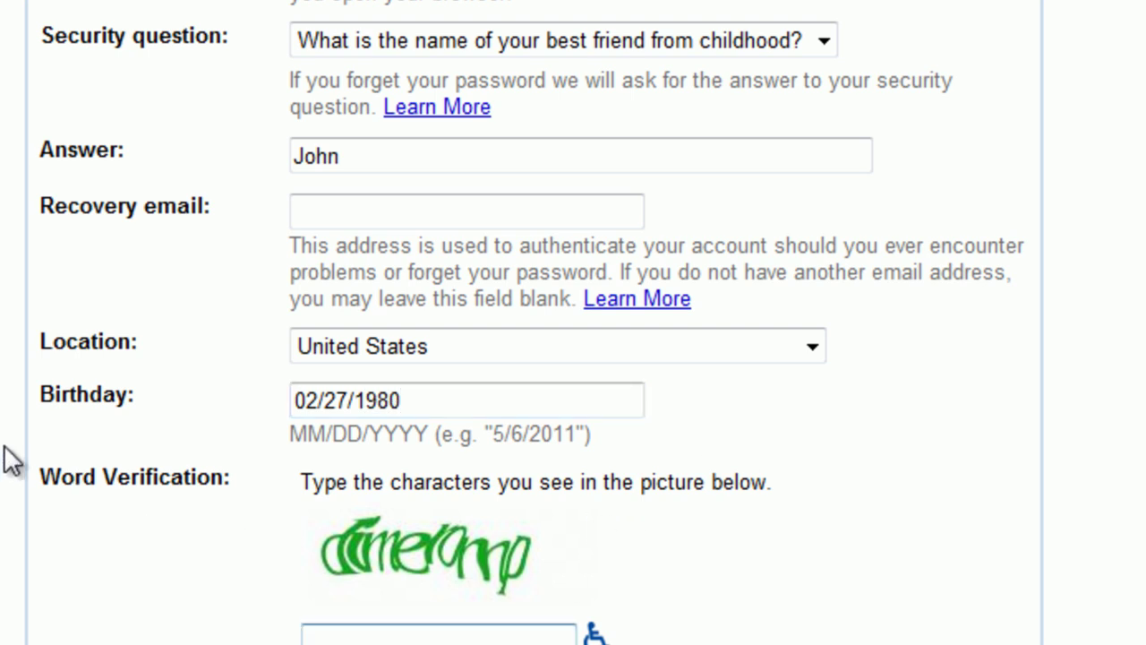
pyautogui.scroll(-2, 202, 540)
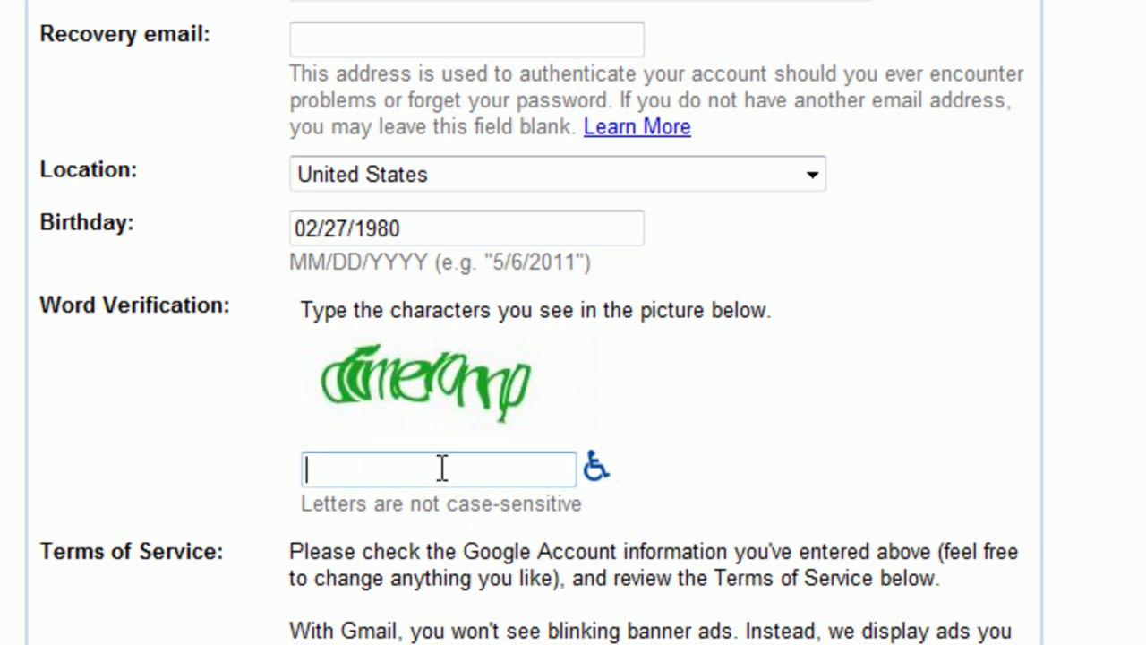
pyautogui.write('d')
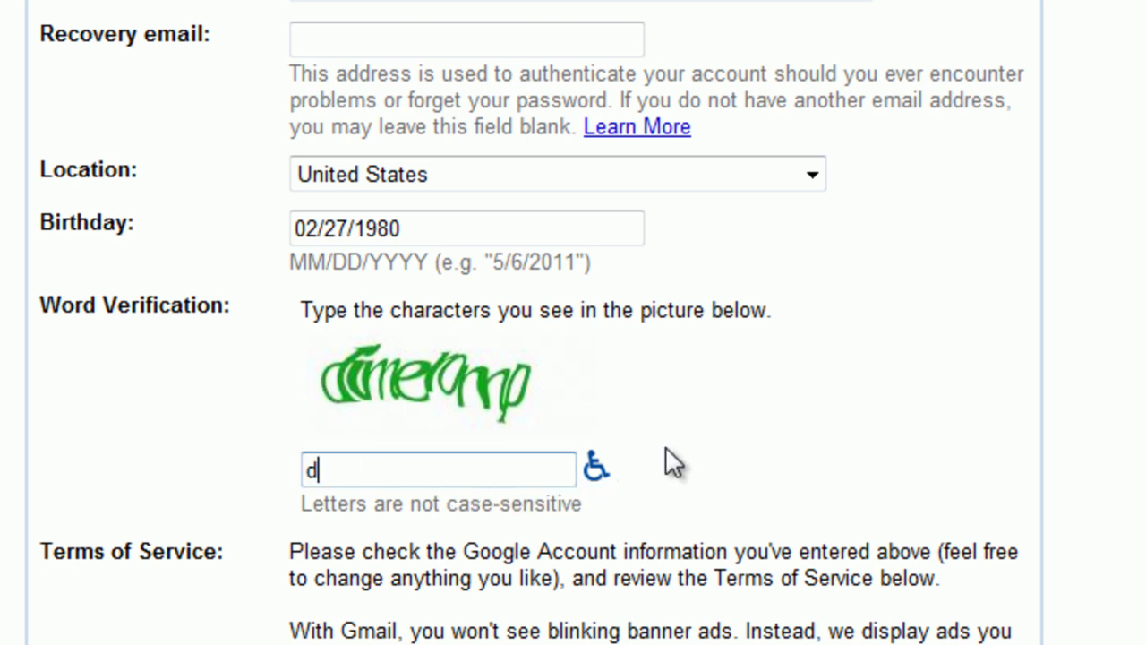
pyautogui.write('imelomp')
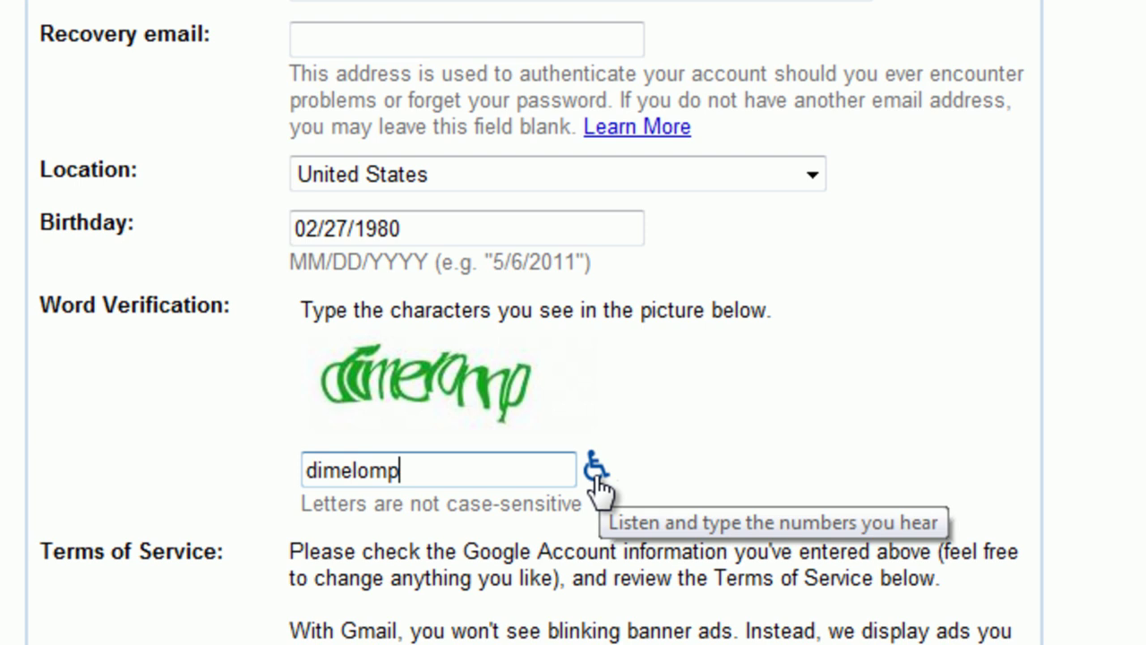
pyautogui.scroll(-3, 591, 479)
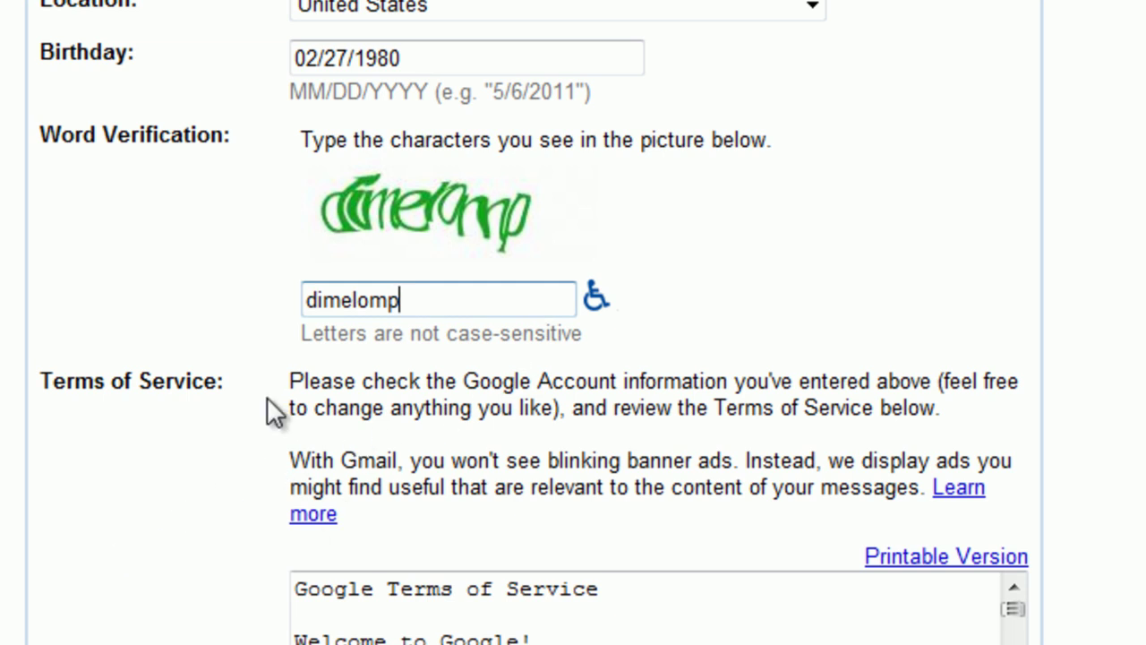
# Scroll through the Terms of Service and choose 'I accept. Create my account.'.
pyautogui.moveTo(1023, 622); pyautogui.dragTo(1025, 636)
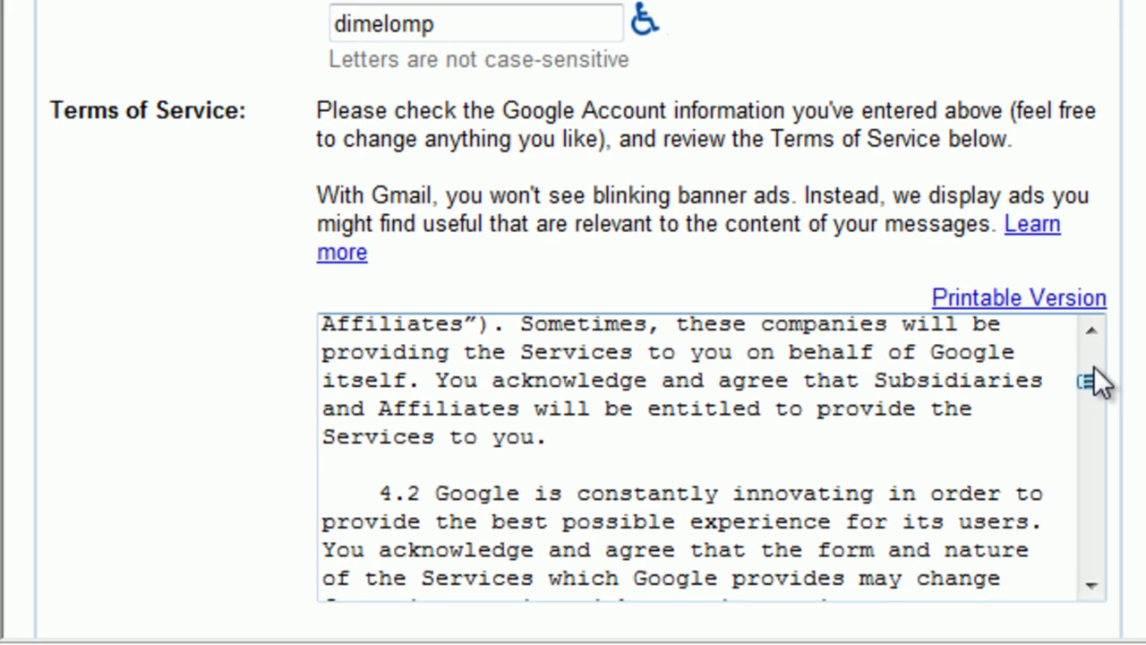
pyautogui.scroll(-20, 1094, 381)
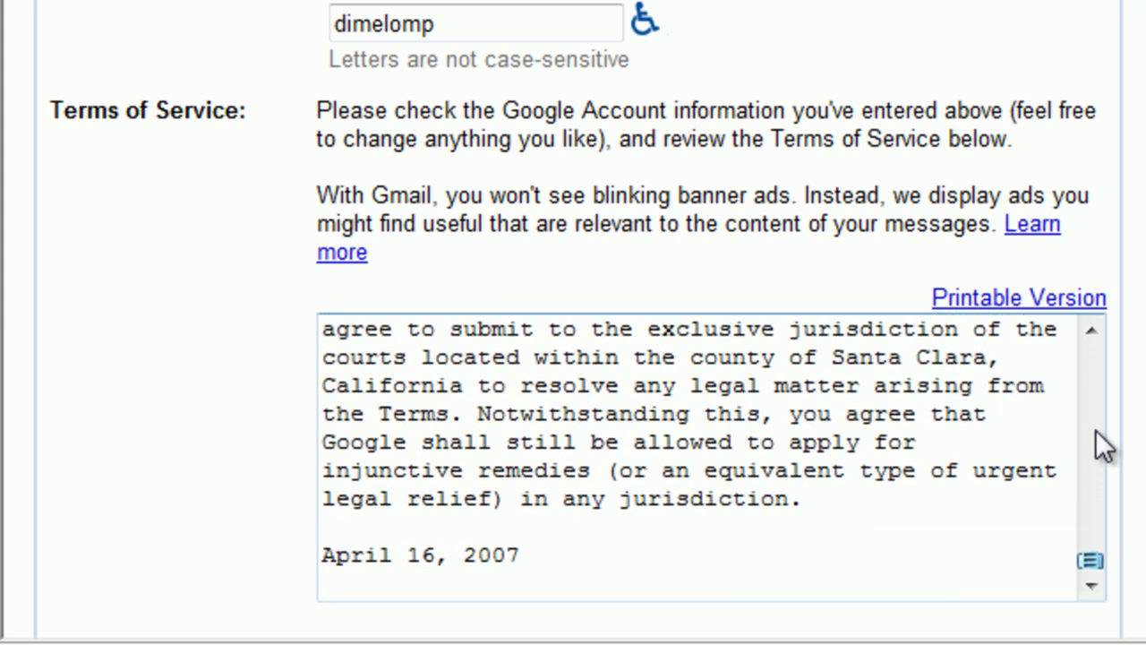
pyautogui.click(1099, 435)
pyautogui.scroll(-3, 1111, 448)
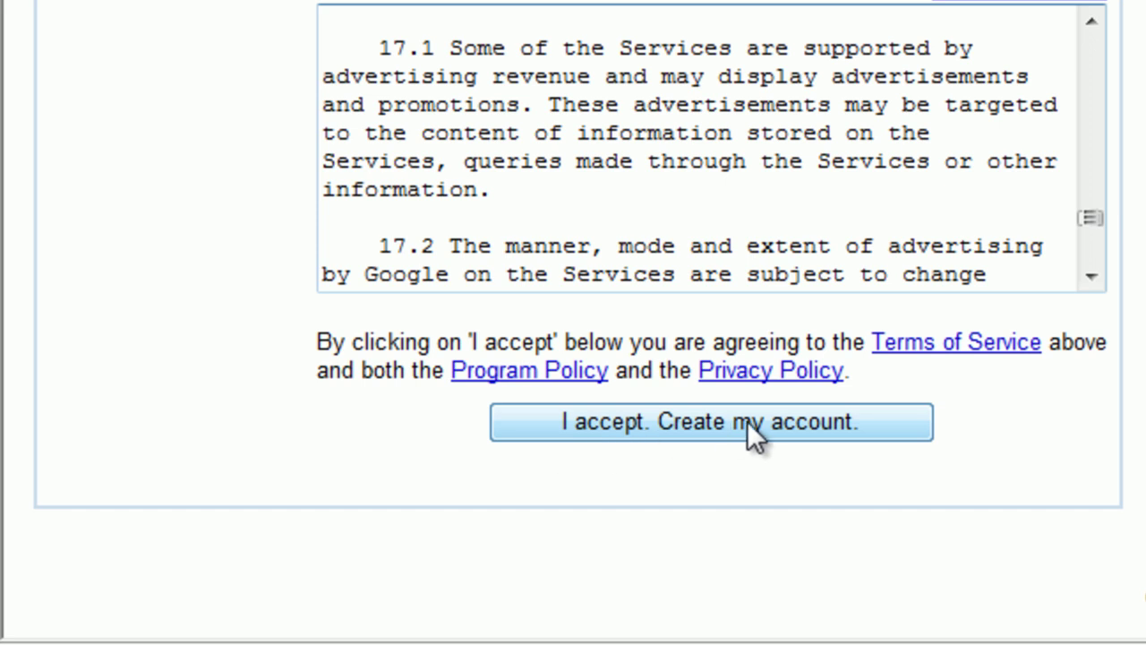
pyautogui.click(747, 420)
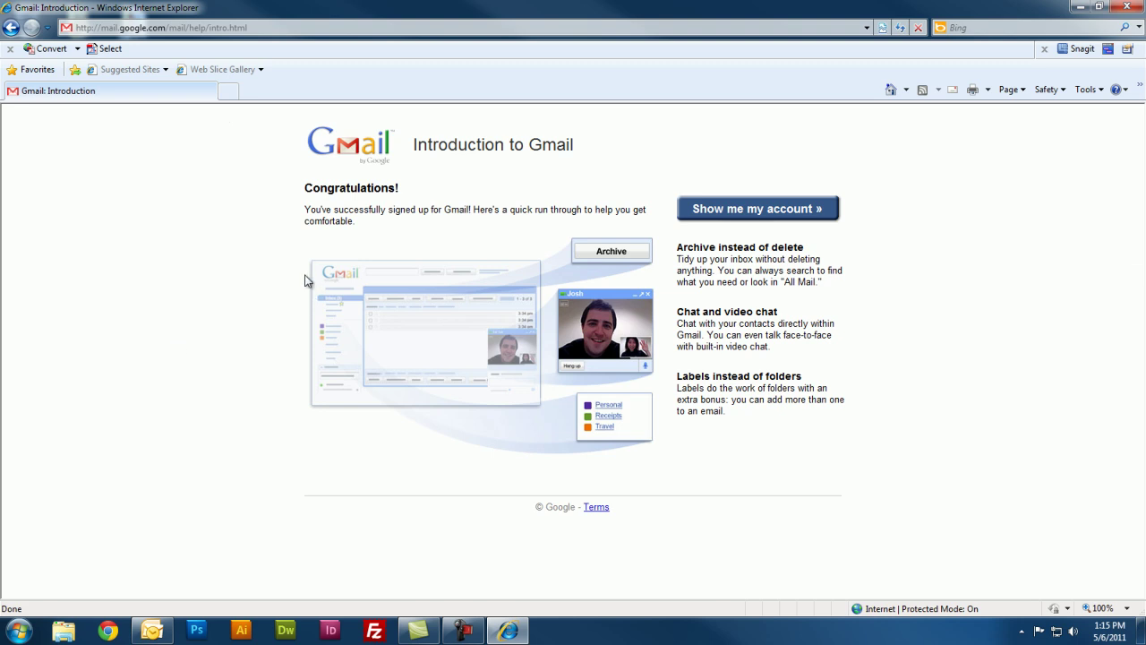
# Choose 'Show me my account »' on the Introduction to Gmail page.
pyautogui.click(752, 209)
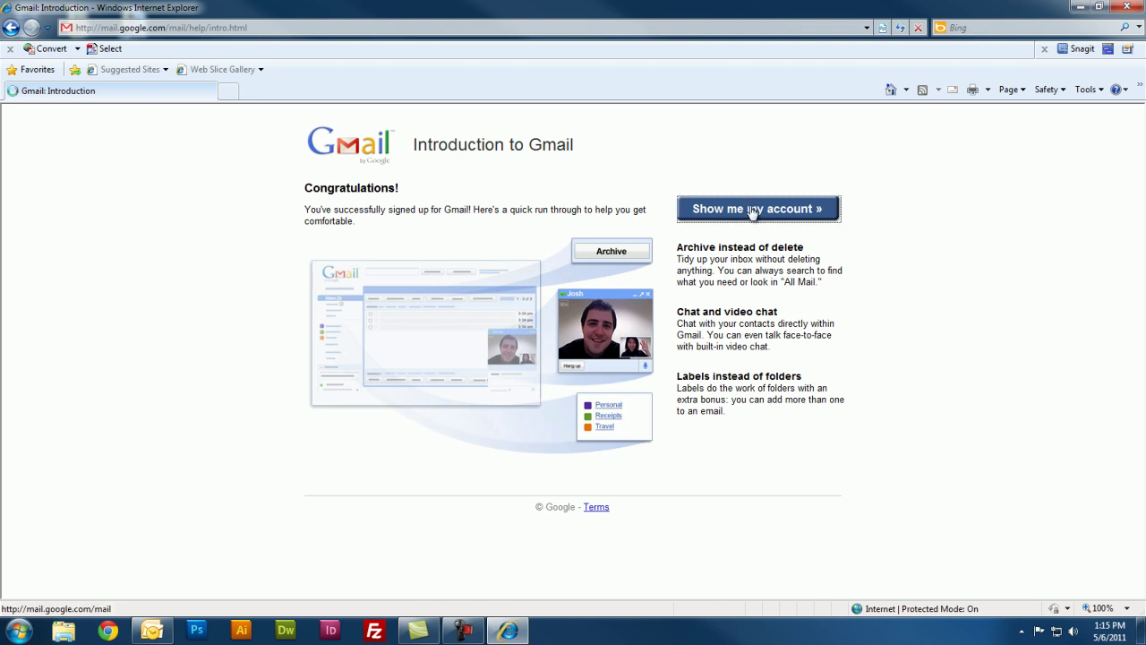